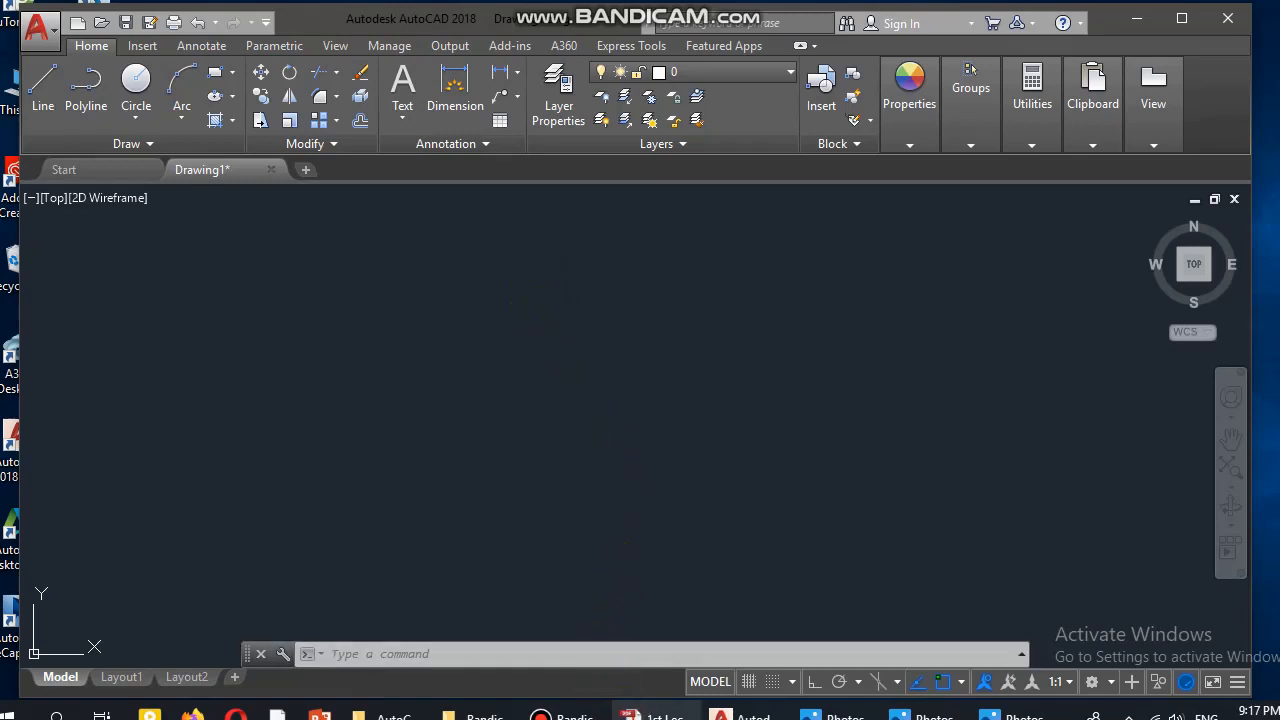
- Switch to the 2 Marla plot PDF in Adobe Reader and examine the plan's overall width and length dimensions
{"action": "left_click", "coordinate": [620, 712]}
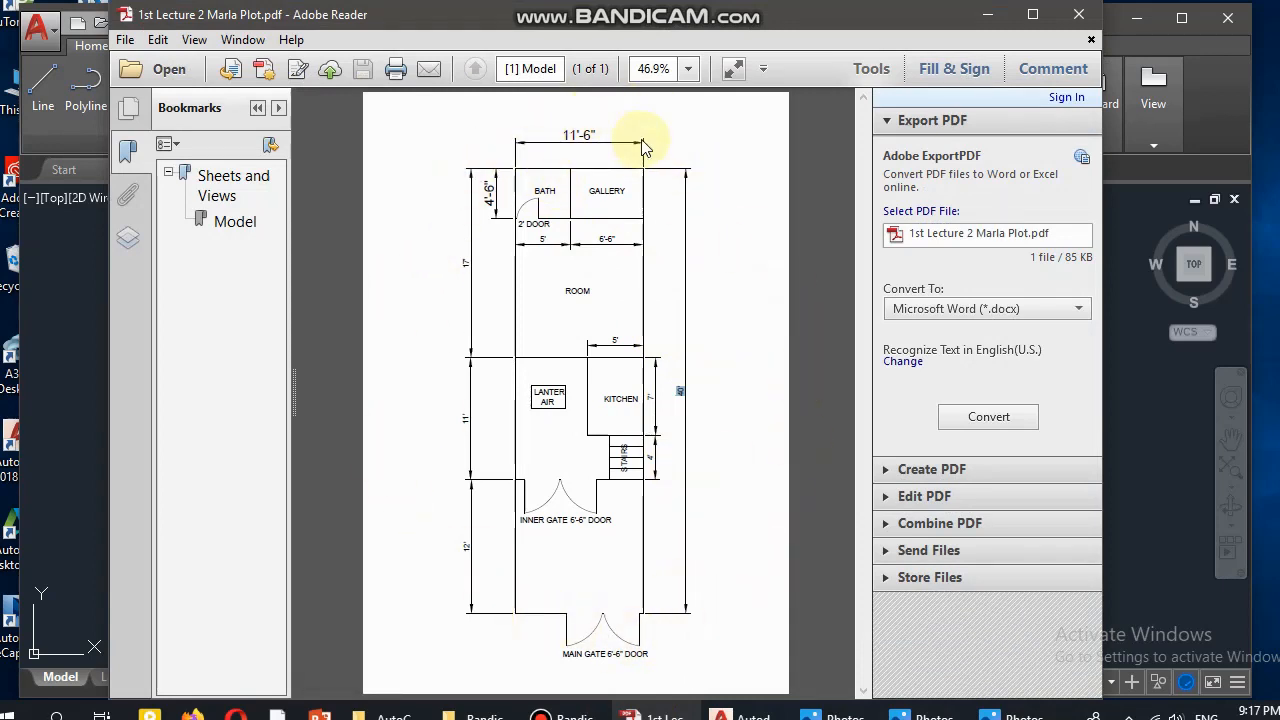
{"action": "double_click", "coordinate": [571, 134]}
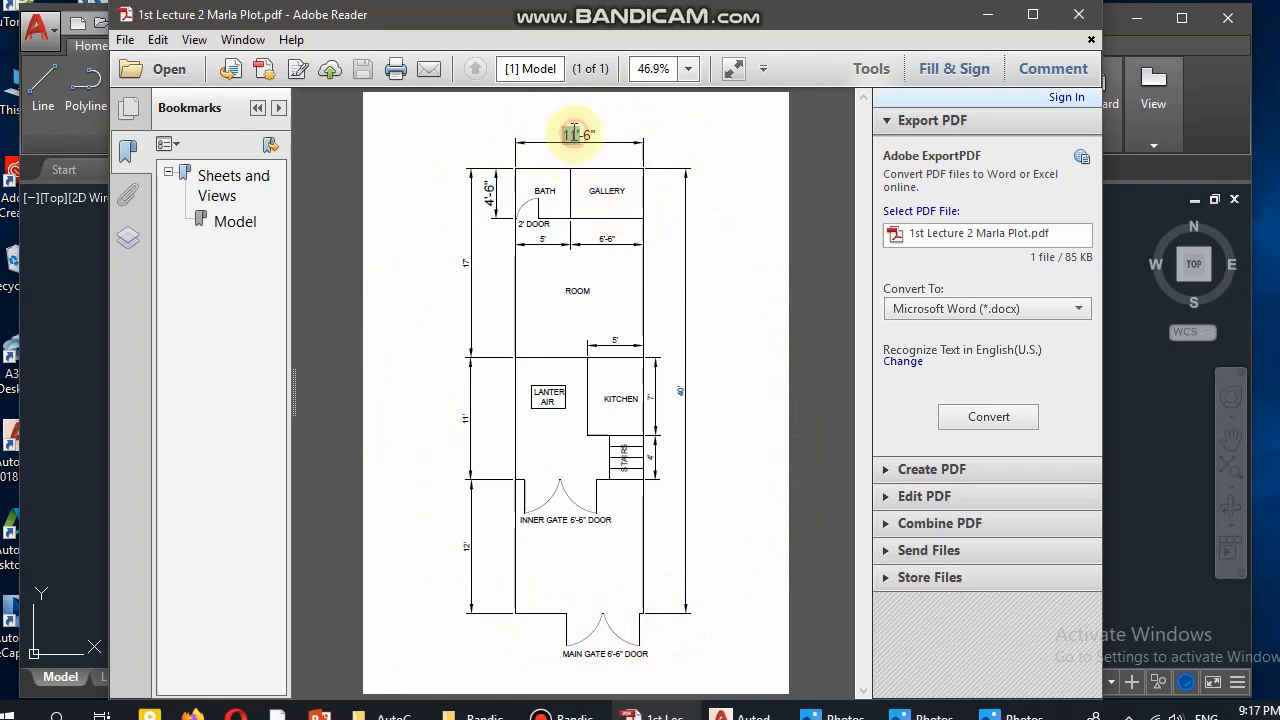
{"action": "triple_click", "coordinate": [578, 134]}
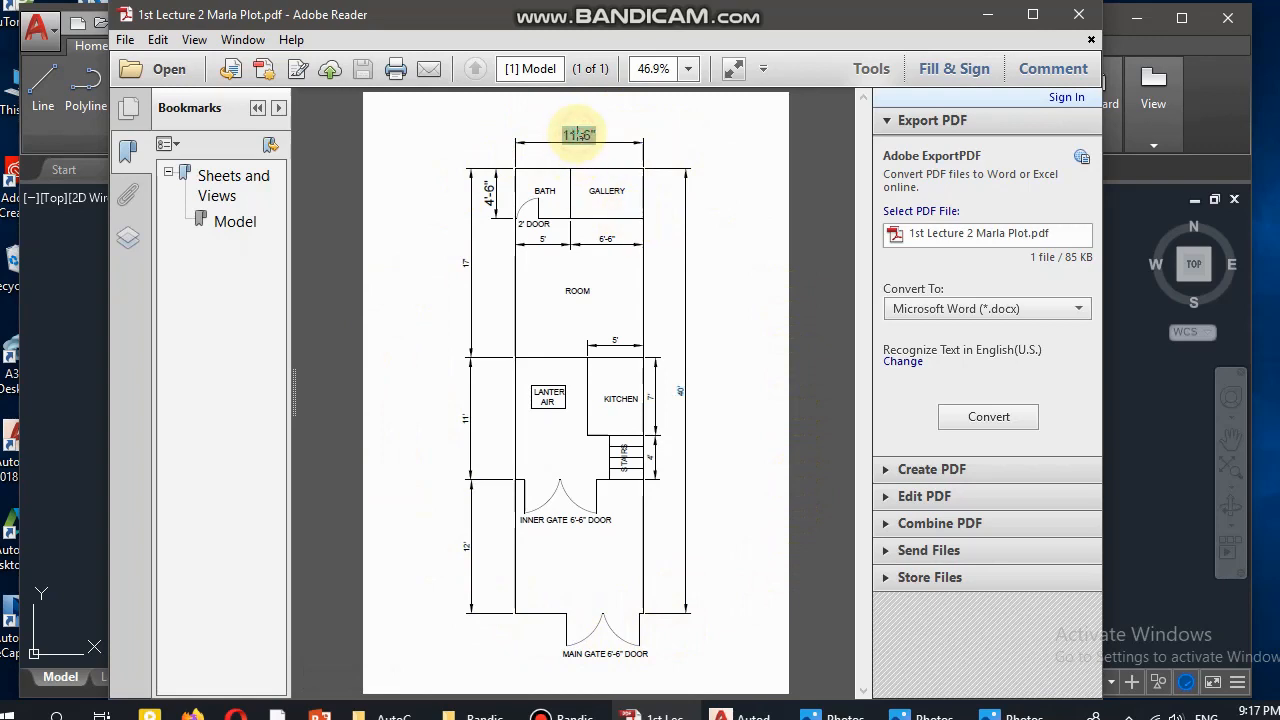
{"action": "double_click", "coordinate": [680, 392]}
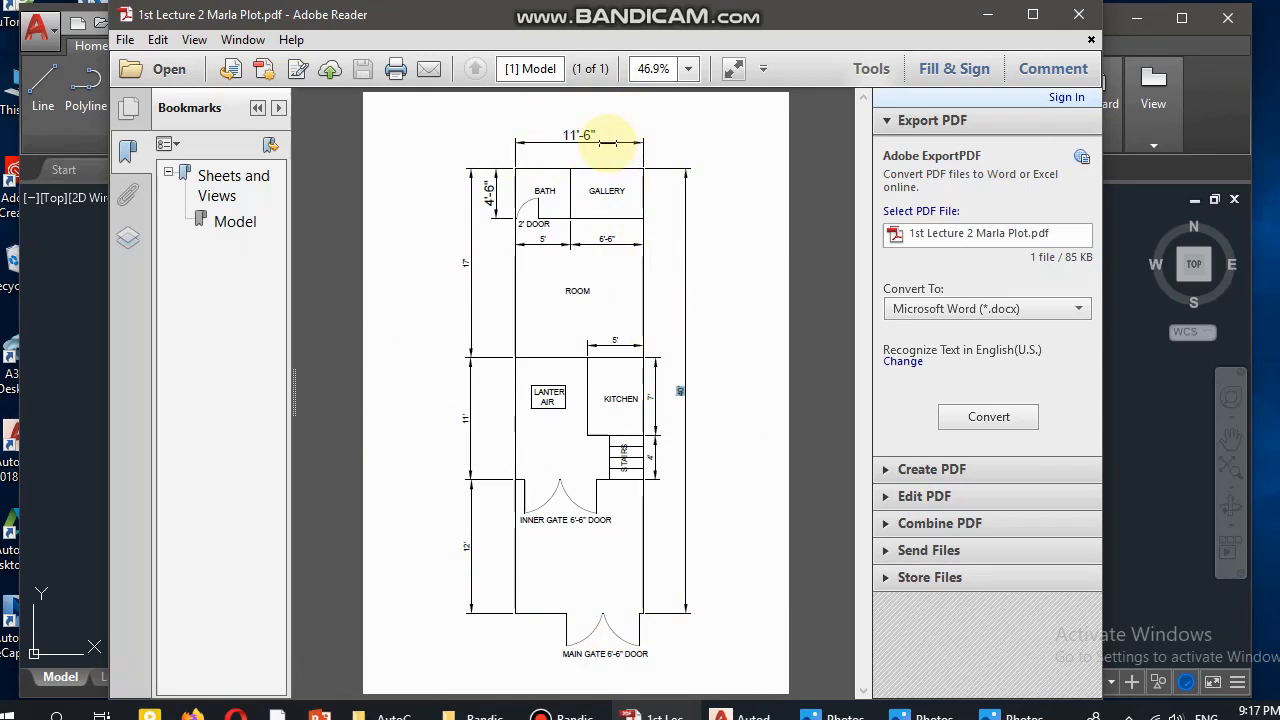
{"action": "left_click", "coordinate": [987, 14]}
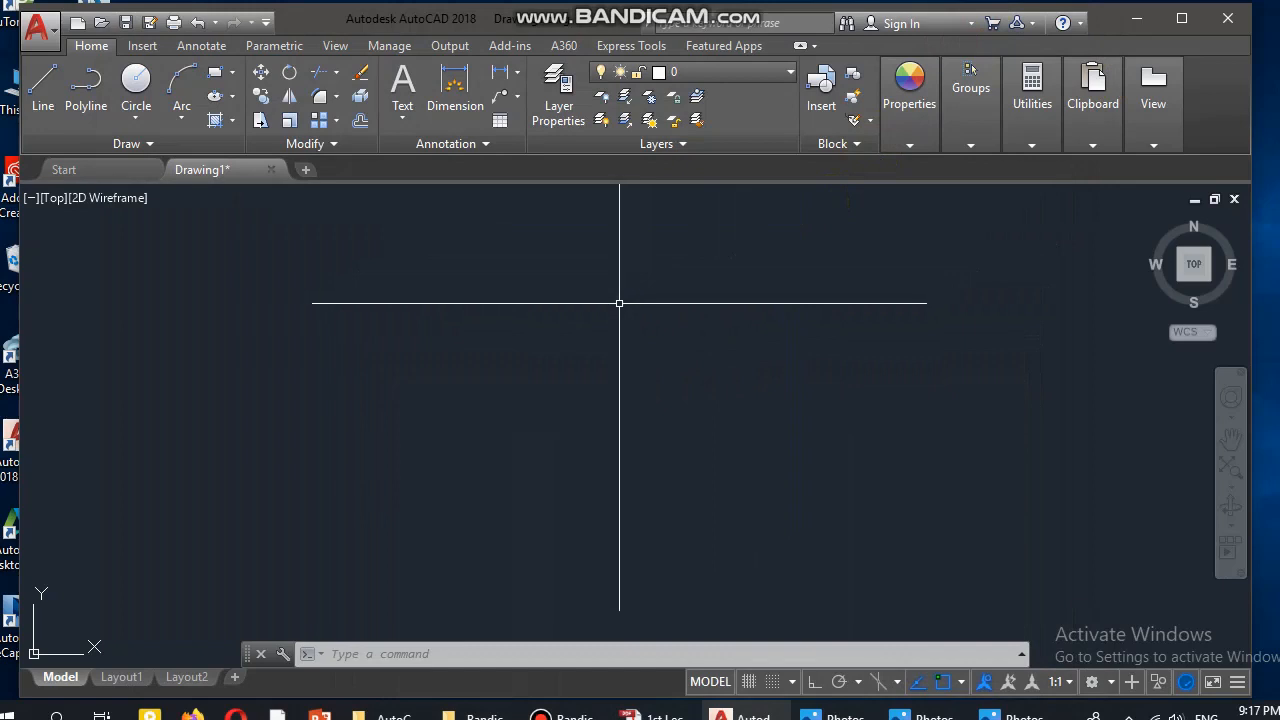
- Set the drawing units to Architectural length with 0'-0" precision and Inches as the insertion scale
{"action": "type", "text": "unit"}
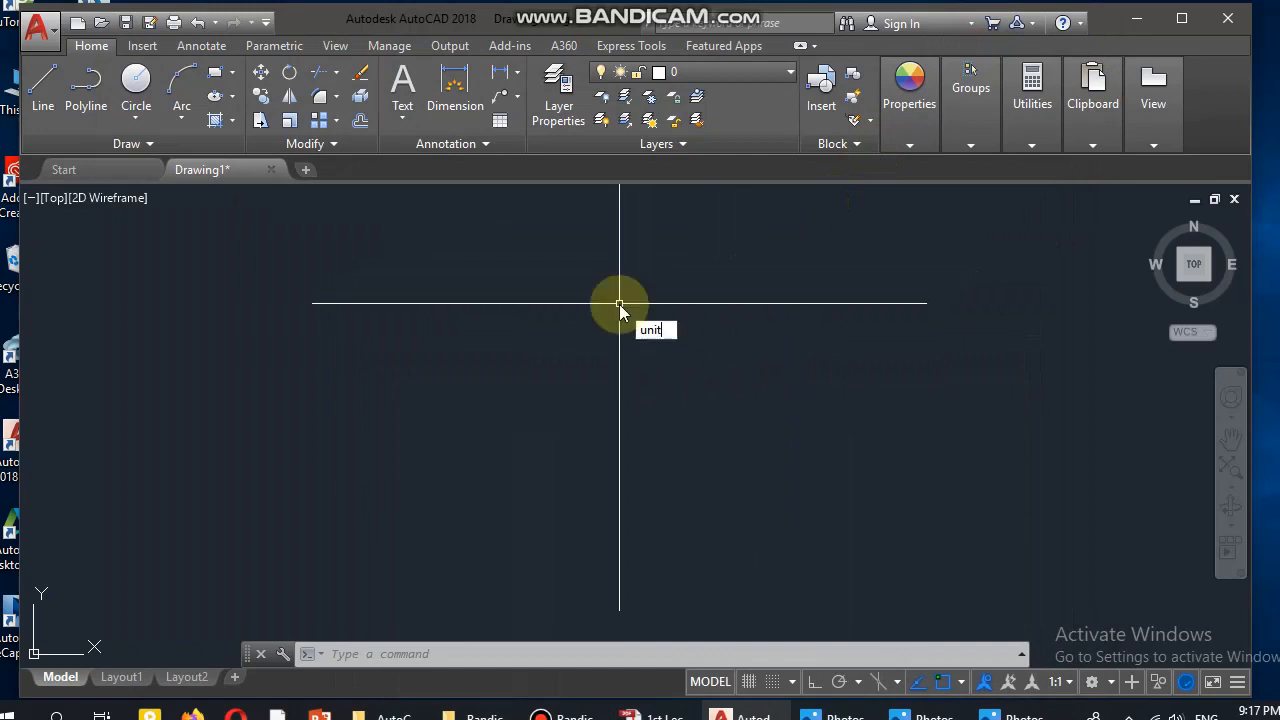
{"action": "key", "text": "Return"}
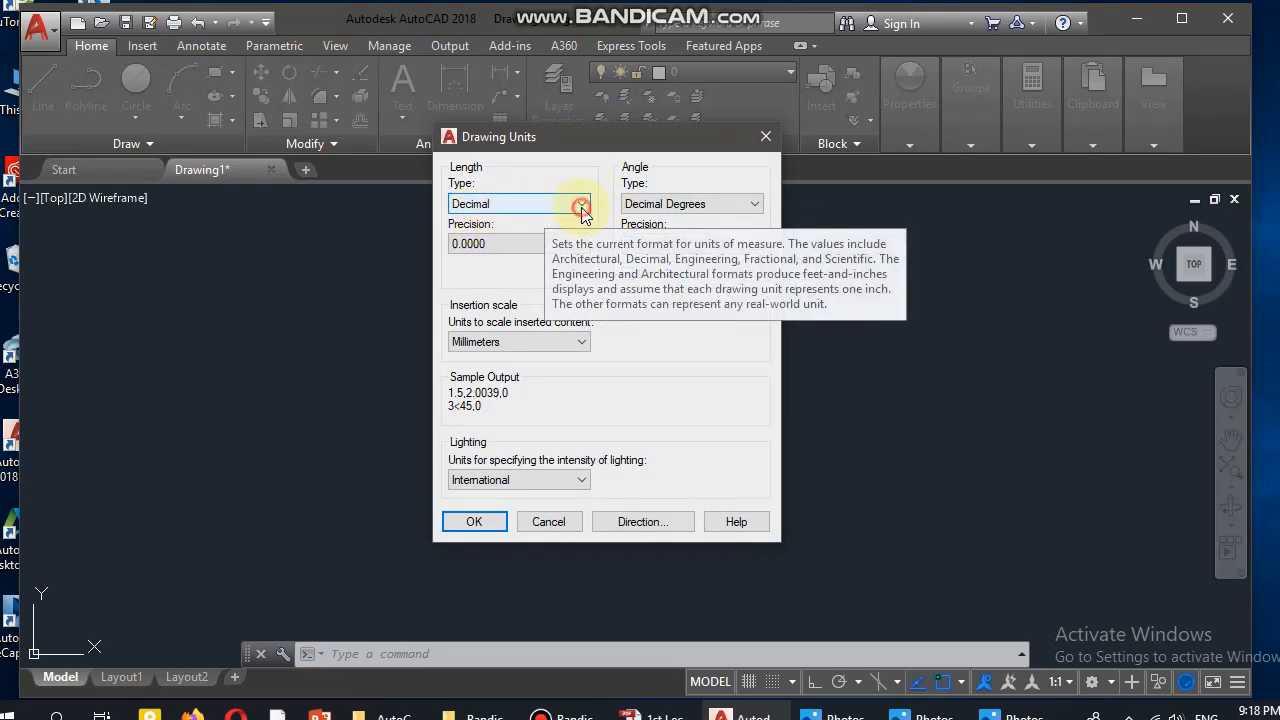
{"action": "left_click", "coordinate": [582, 204]}
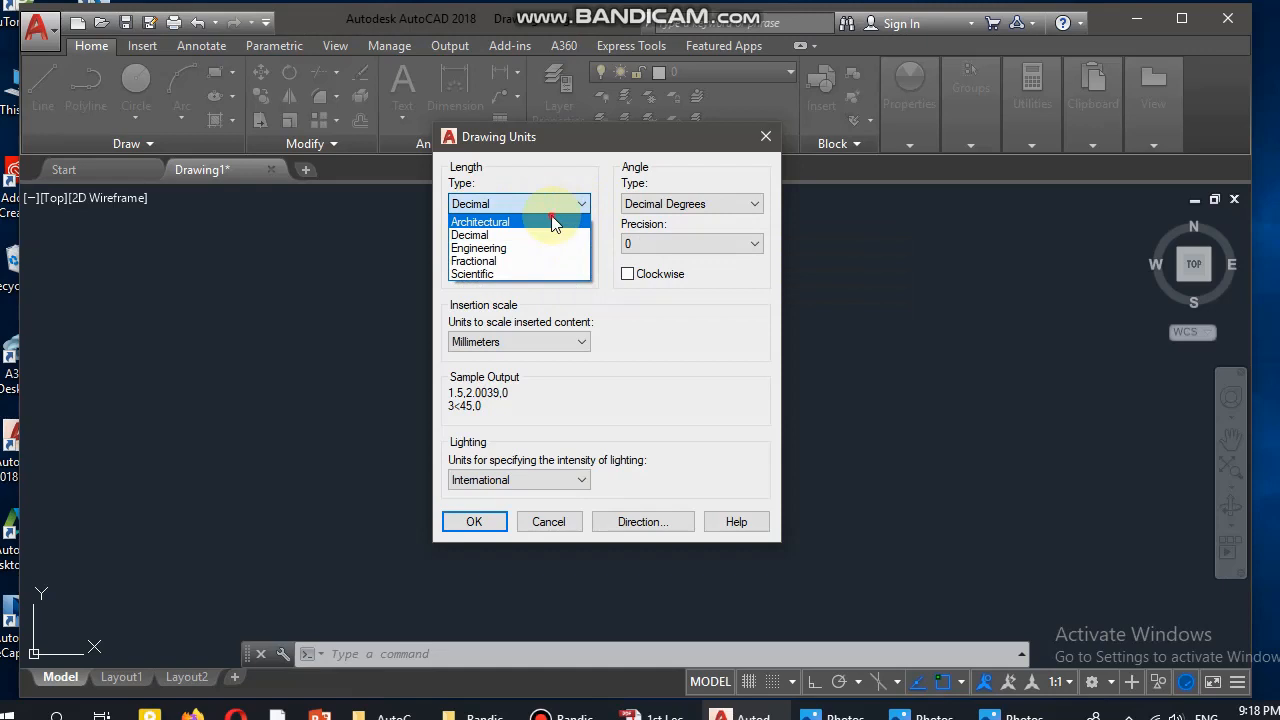
{"action": "left_click", "coordinate": [552, 220]}
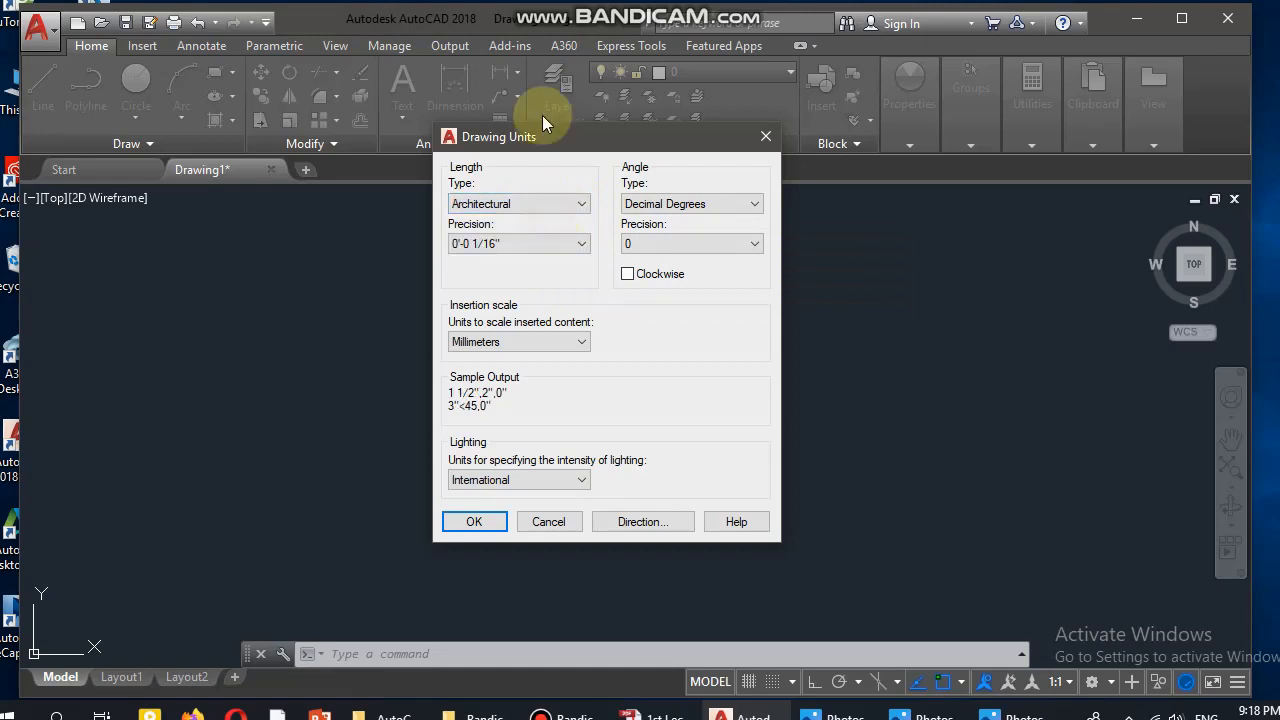
{"action": "left_click", "coordinate": [515, 244]}
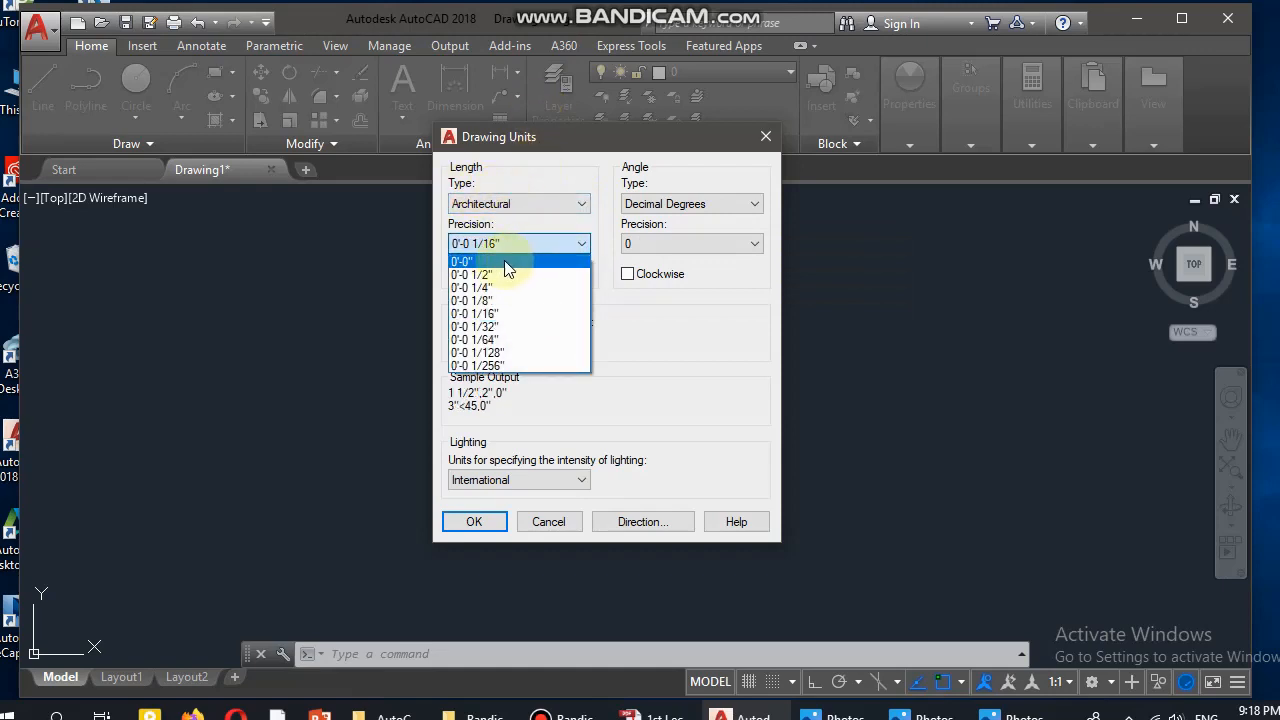
{"action": "left_click", "coordinate": [504, 261]}
{"action": "left_click", "coordinate": [511, 341]}
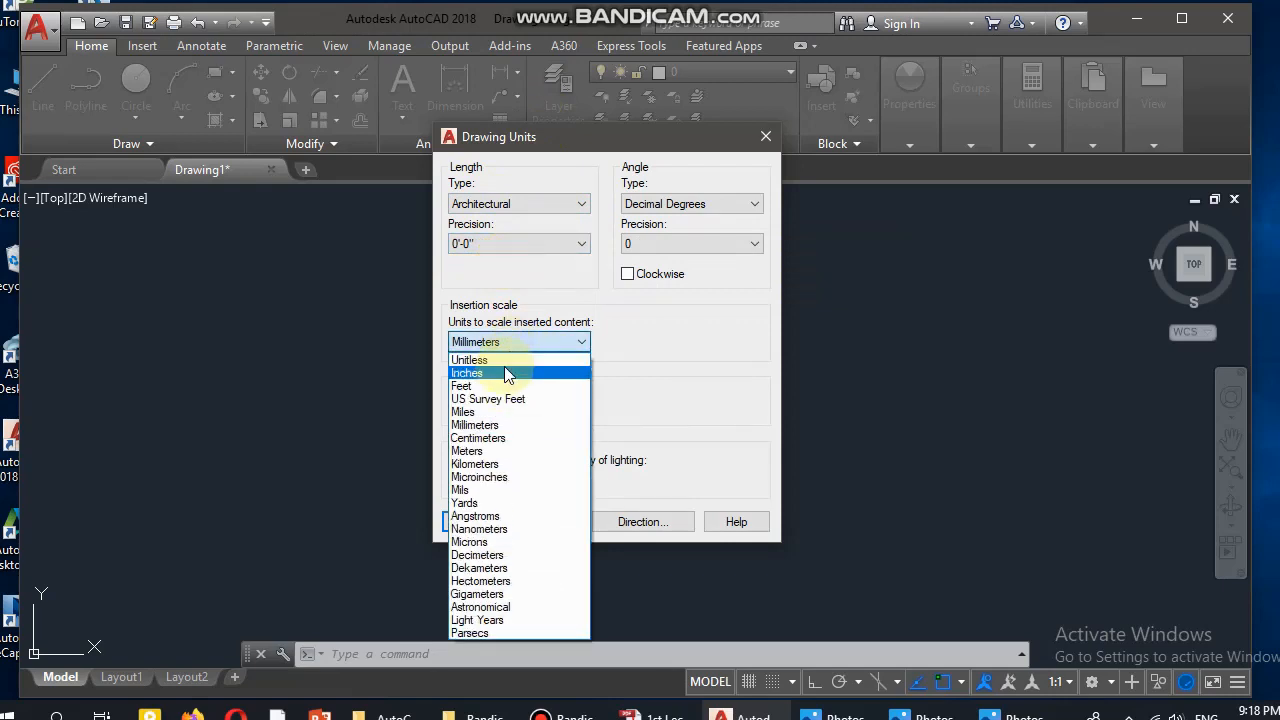
{"action": "left_click", "coordinate": [506, 373]}
{"action": "left_click", "coordinate": [476, 521]}
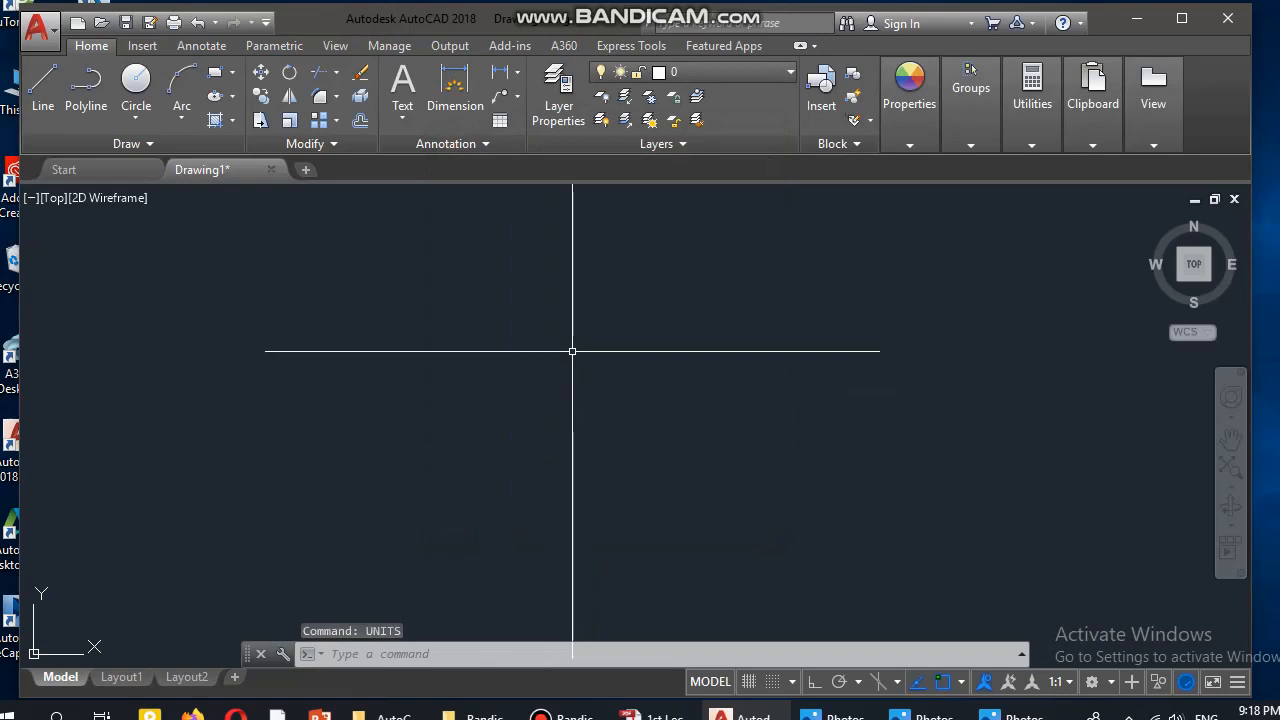
- Modify the ISO-25 dimension style so its primary linear units are Architectural with 0'-0" precision
{"action": "type", "text": "d"}
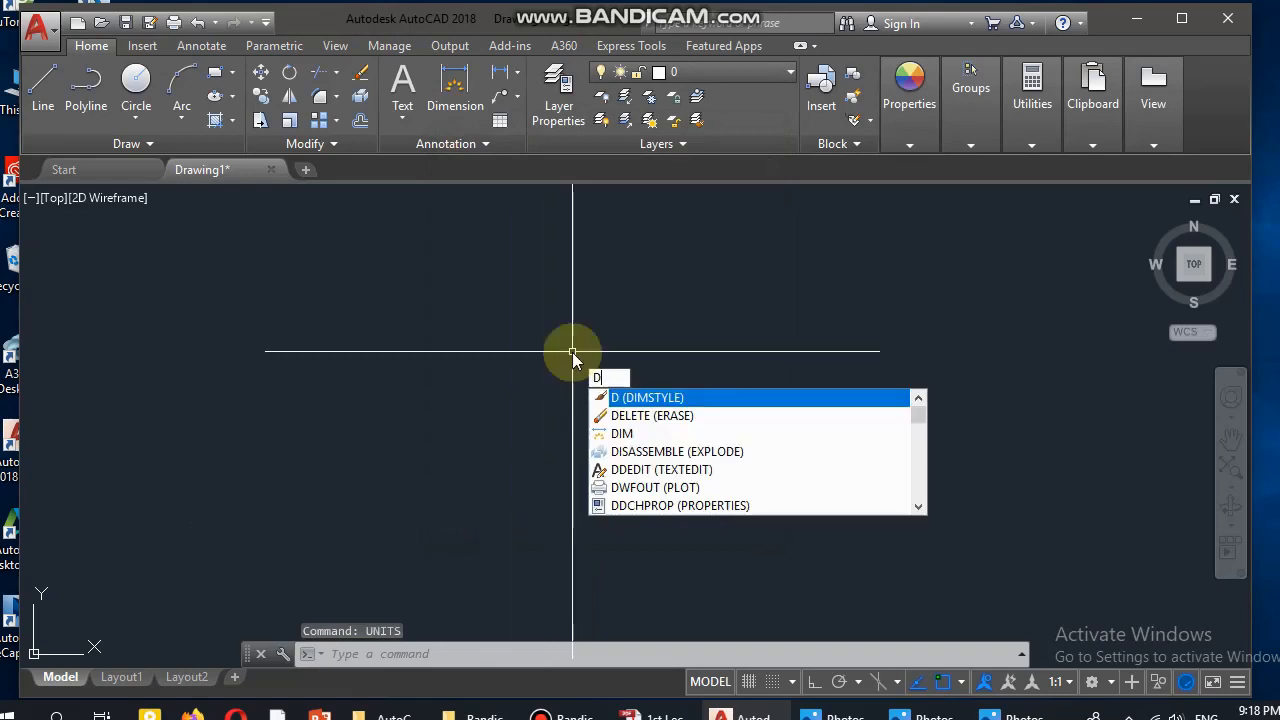
{"action": "key", "text": "Return"}
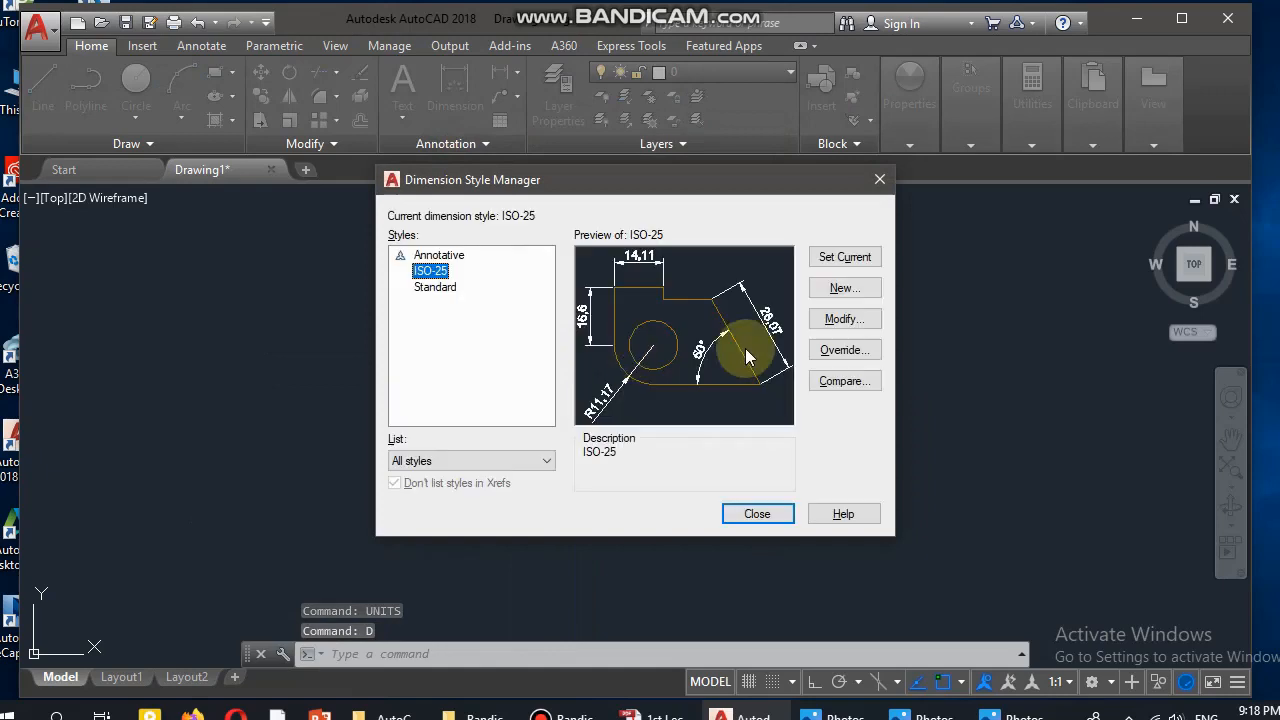
{"action": "left_click", "coordinate": [845, 322]}
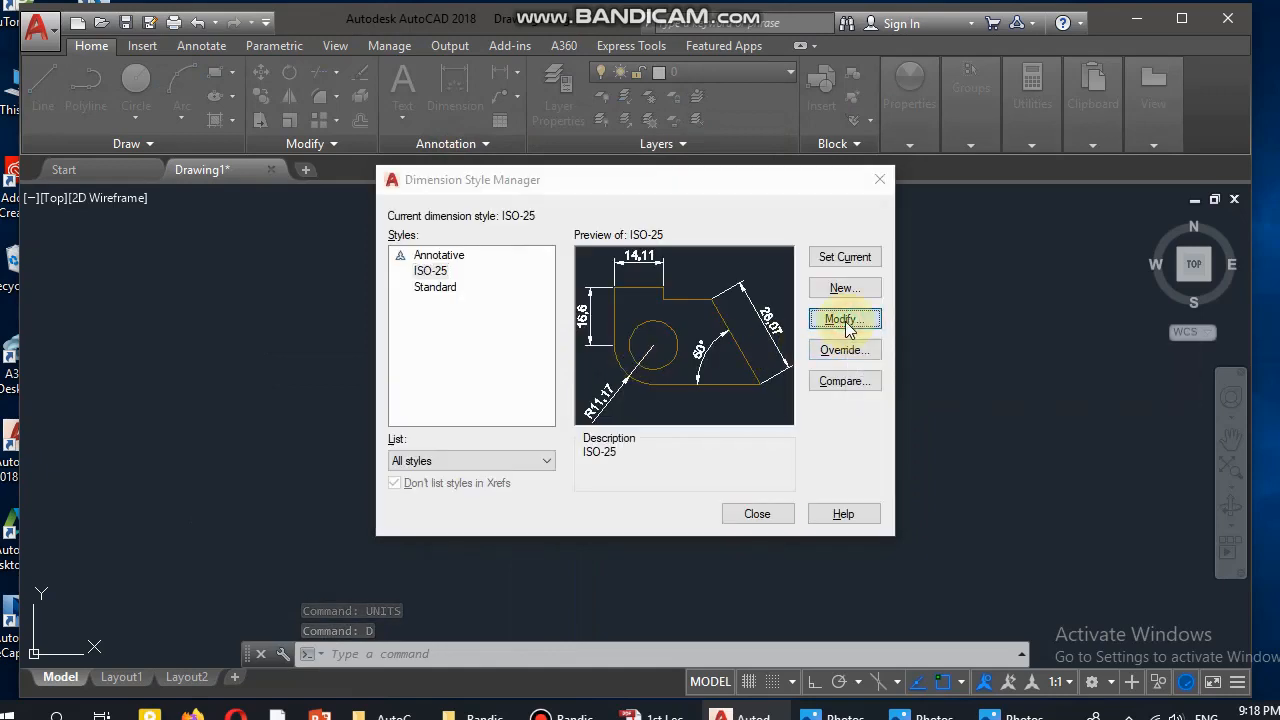
{"action": "left_click", "coordinate": [655, 124]}
{"action": "left_click", "coordinate": [650, 166]}
{"action": "left_click", "coordinate": [594, 228]}
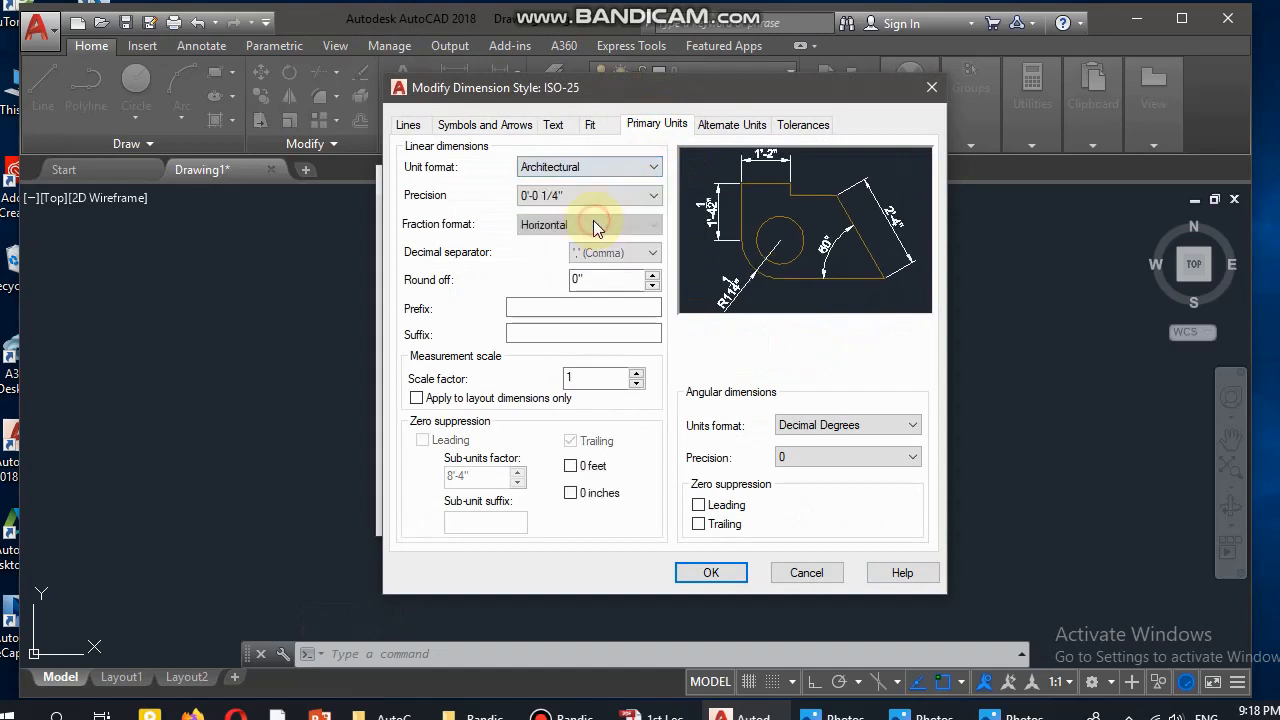
{"action": "left_click", "coordinate": [575, 195]}
{"action": "left_click", "coordinate": [567, 210]}
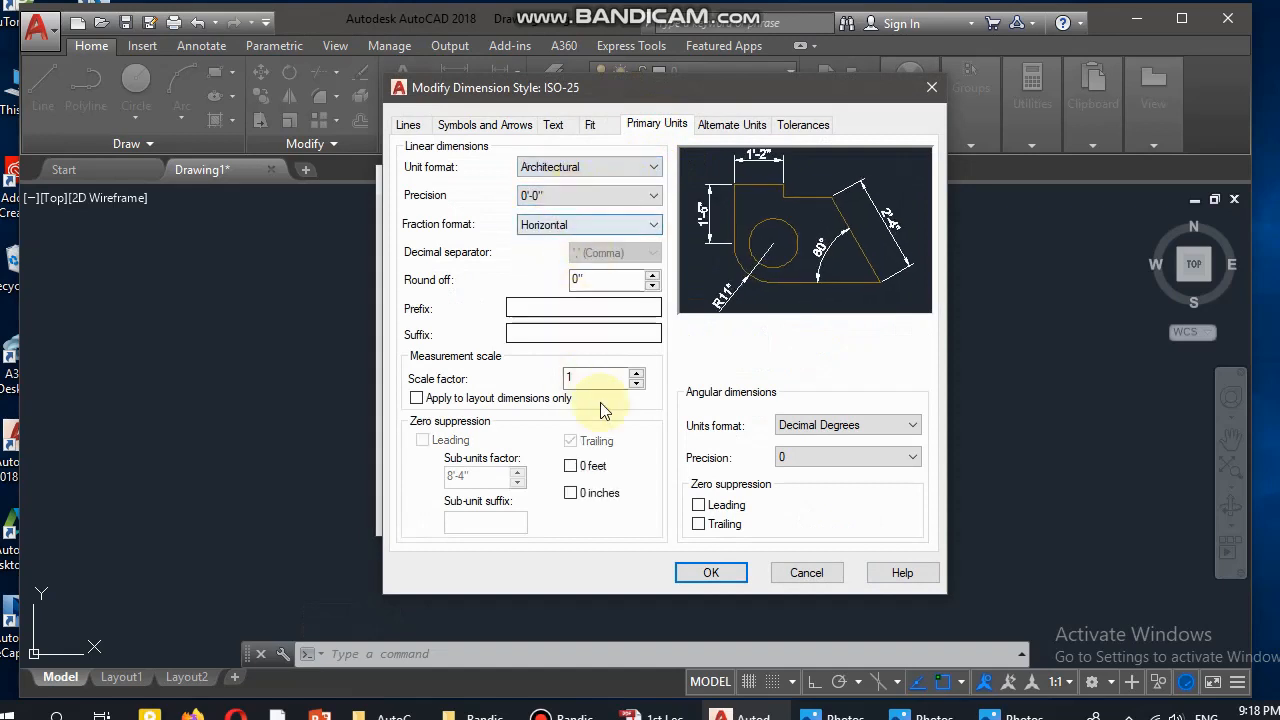
{"action": "left_click", "coordinate": [711, 572]}
{"action": "left_click", "coordinate": [757, 515]}
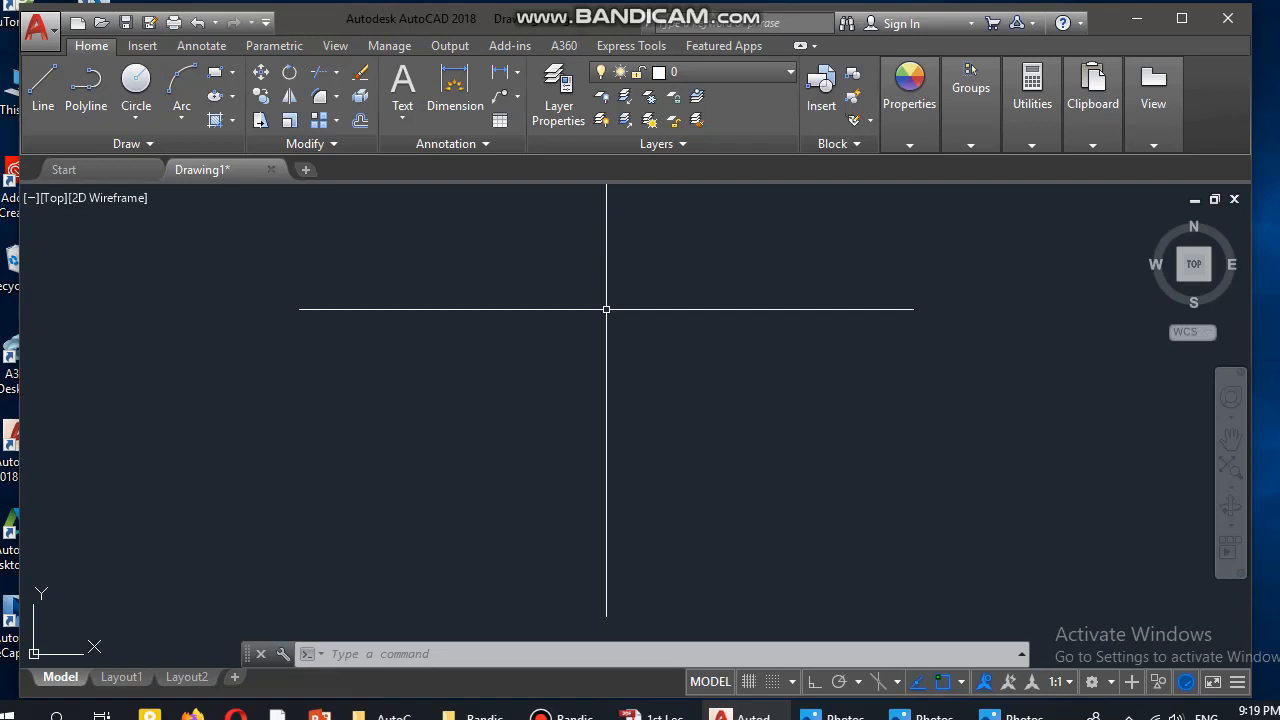
- Draw a horizontal line 11'-6" long with Ortho on, taking the plot width from the PDF plan
{"action": "type", "text": "L"}
{"action": "key", "text": "Return"}
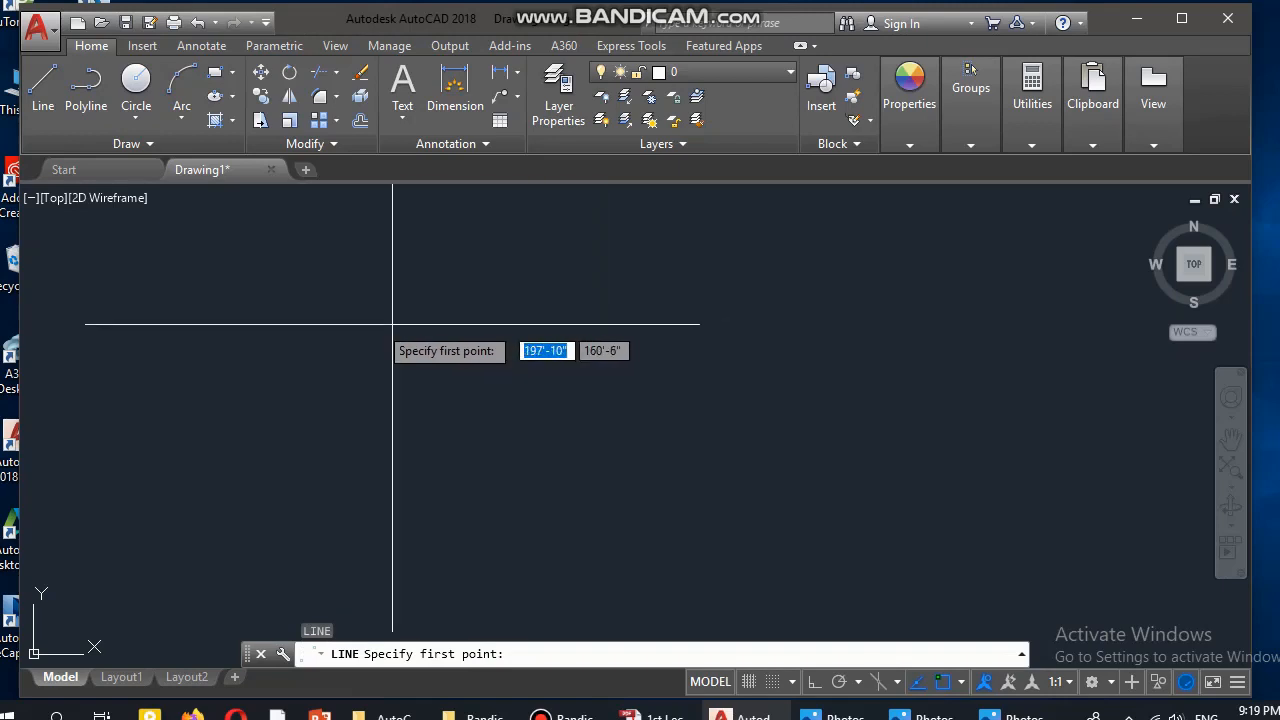
{"action": "left_click", "coordinate": [274, 340]}
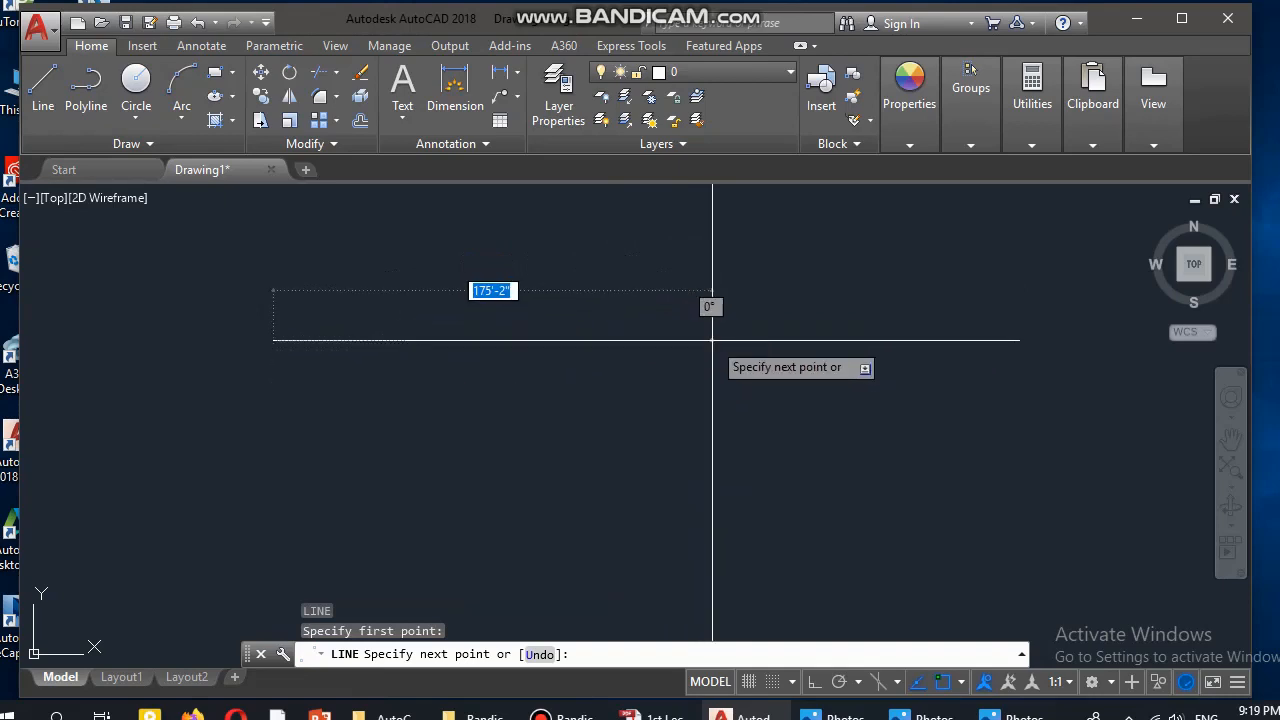
{"action": "key", "text": "F8"}
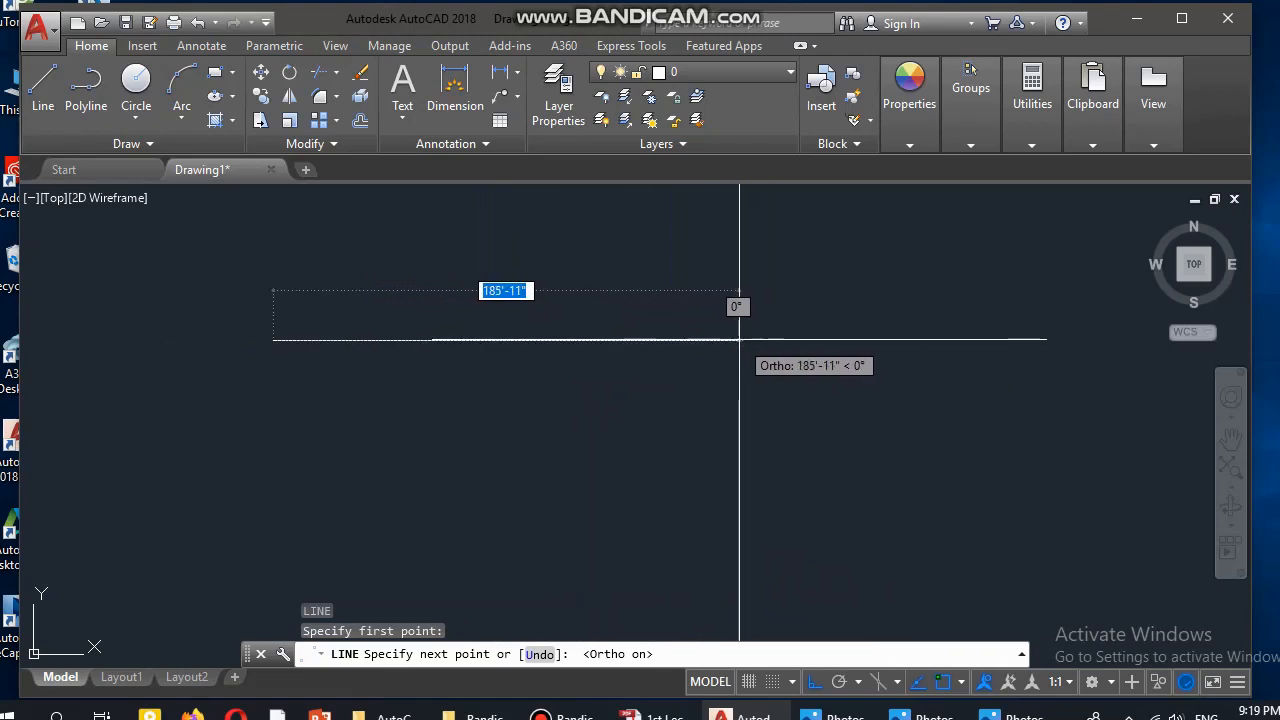
{"action": "left_click", "coordinate": [657, 716]}
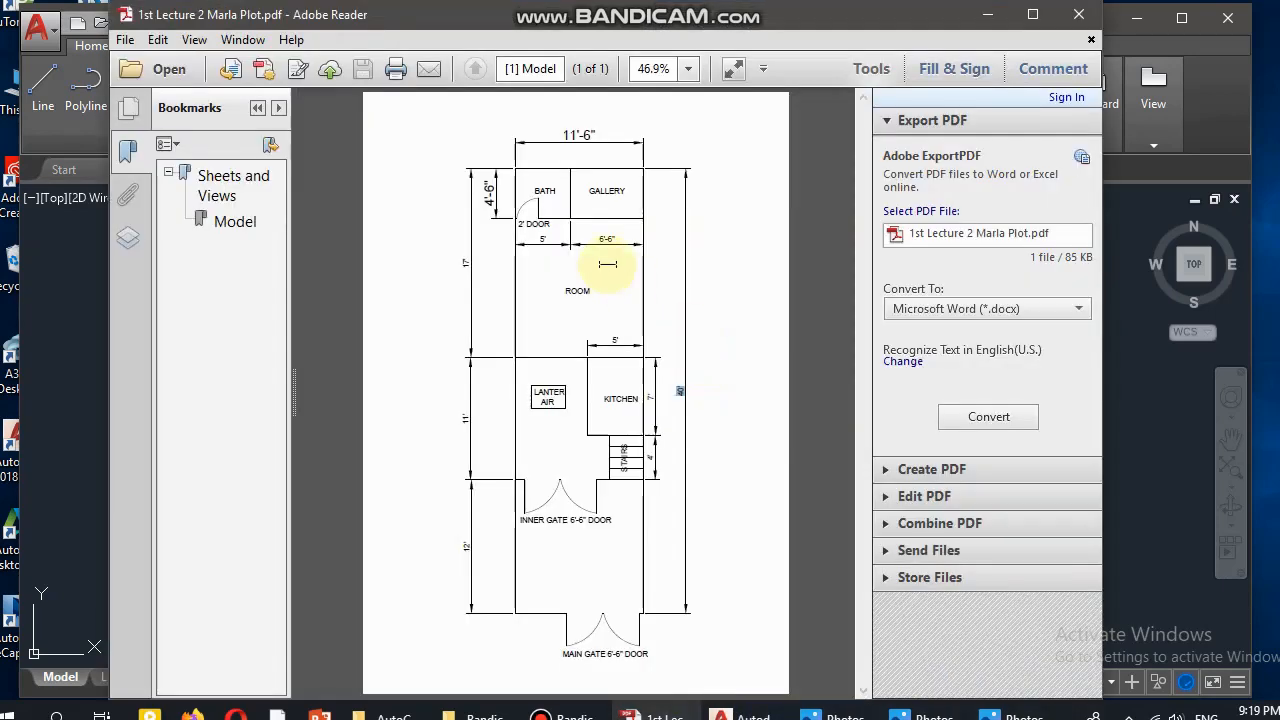
{"action": "left_click", "coordinate": [987, 15]}
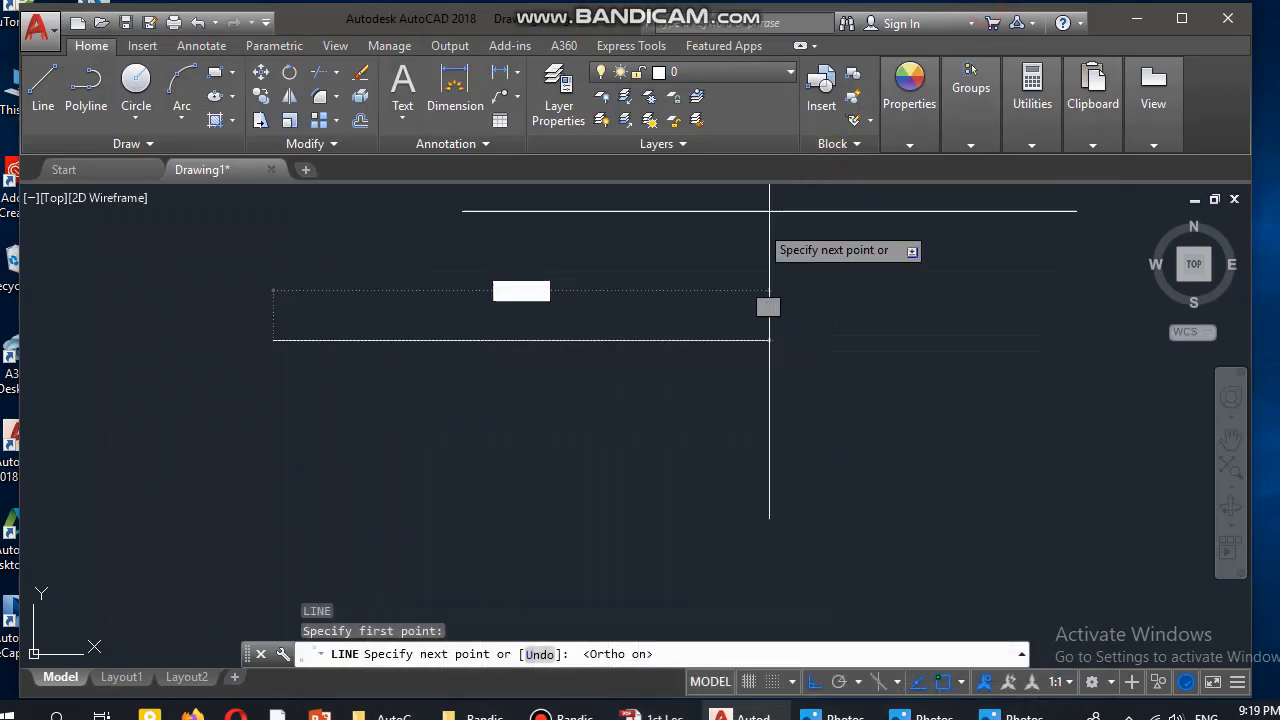
{"action": "type", "text": "11"}
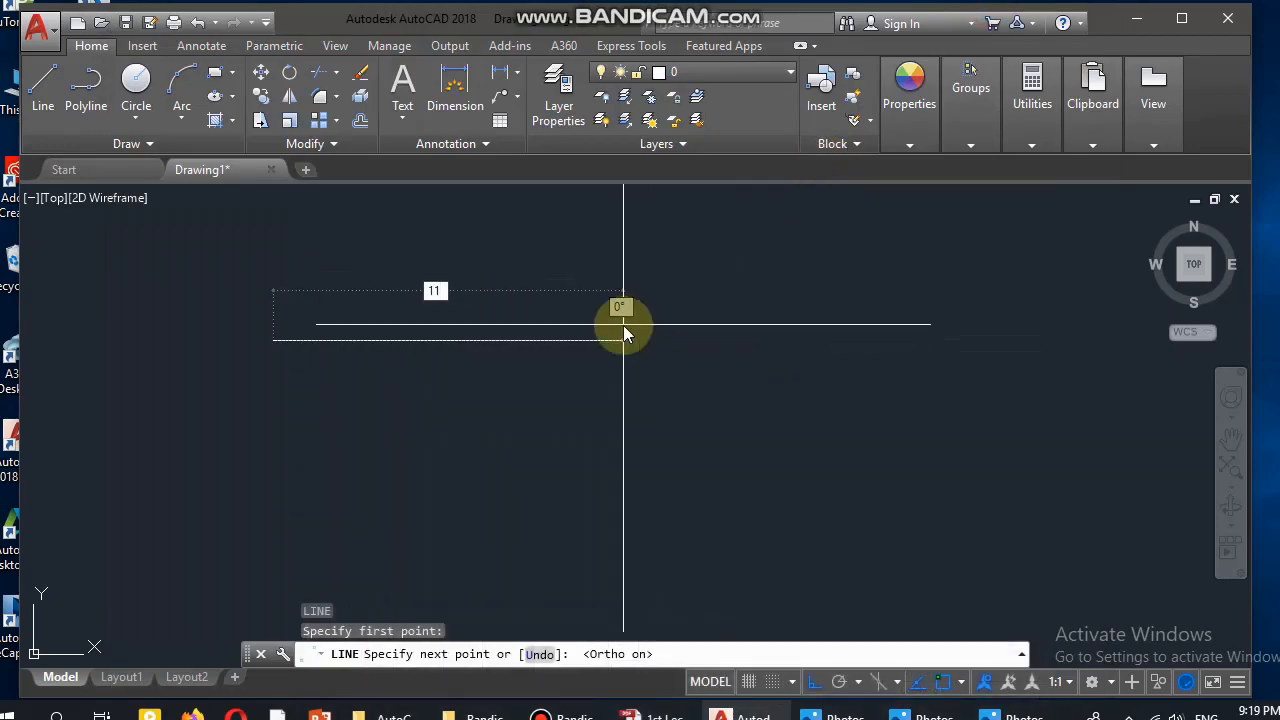
{"action": "type", "text": "'-6"}
{"action": "key", "text": "Return"}
{"action": "key", "text": "Return"}
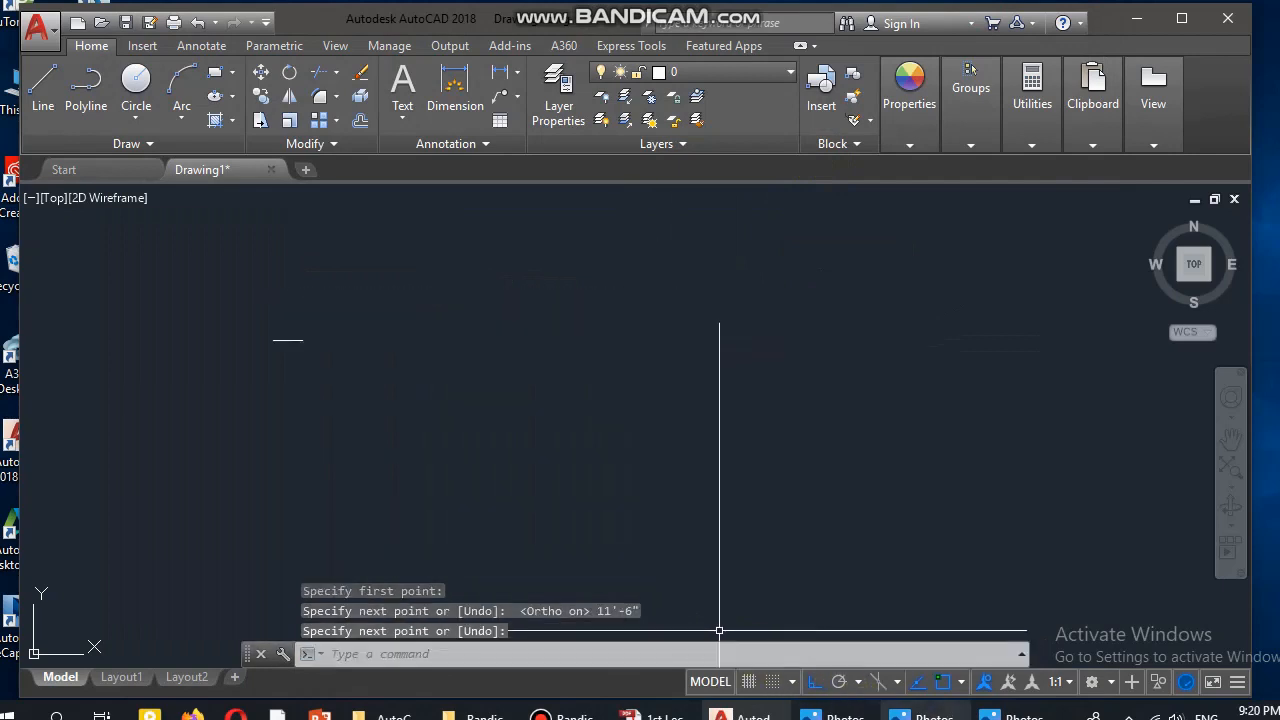
- Look at the reference photos of the keyboard and the mouse in Photos, closing each from view to return to the drawing
{"action": "left_click", "coordinate": [930, 714]}
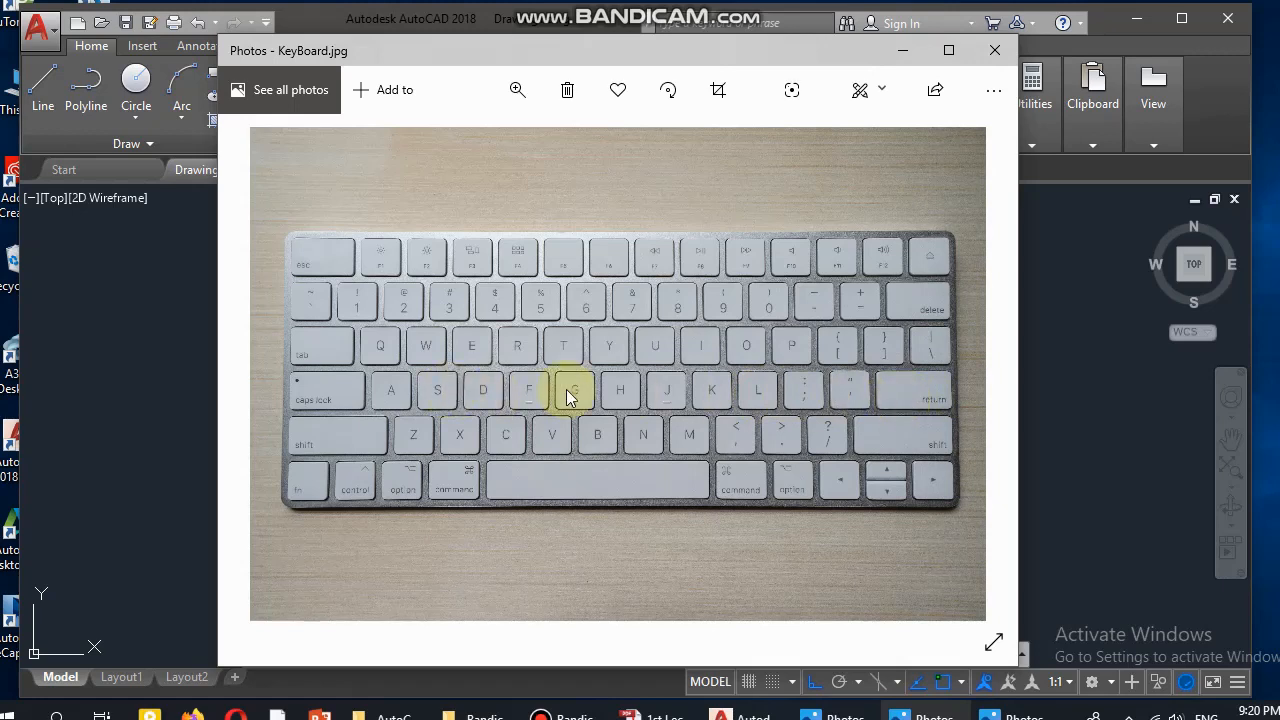
{"action": "mouse_move", "coordinate": [982, 382]}
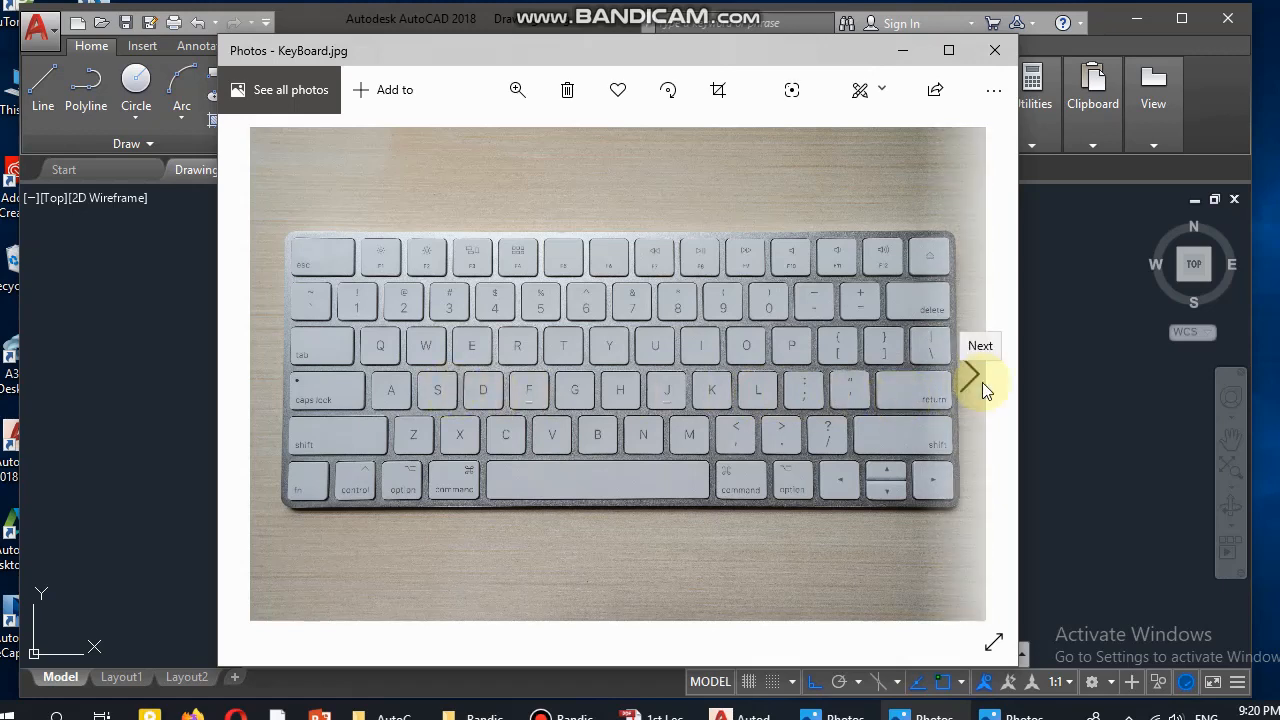
{"action": "left_click", "coordinate": [905, 52]}
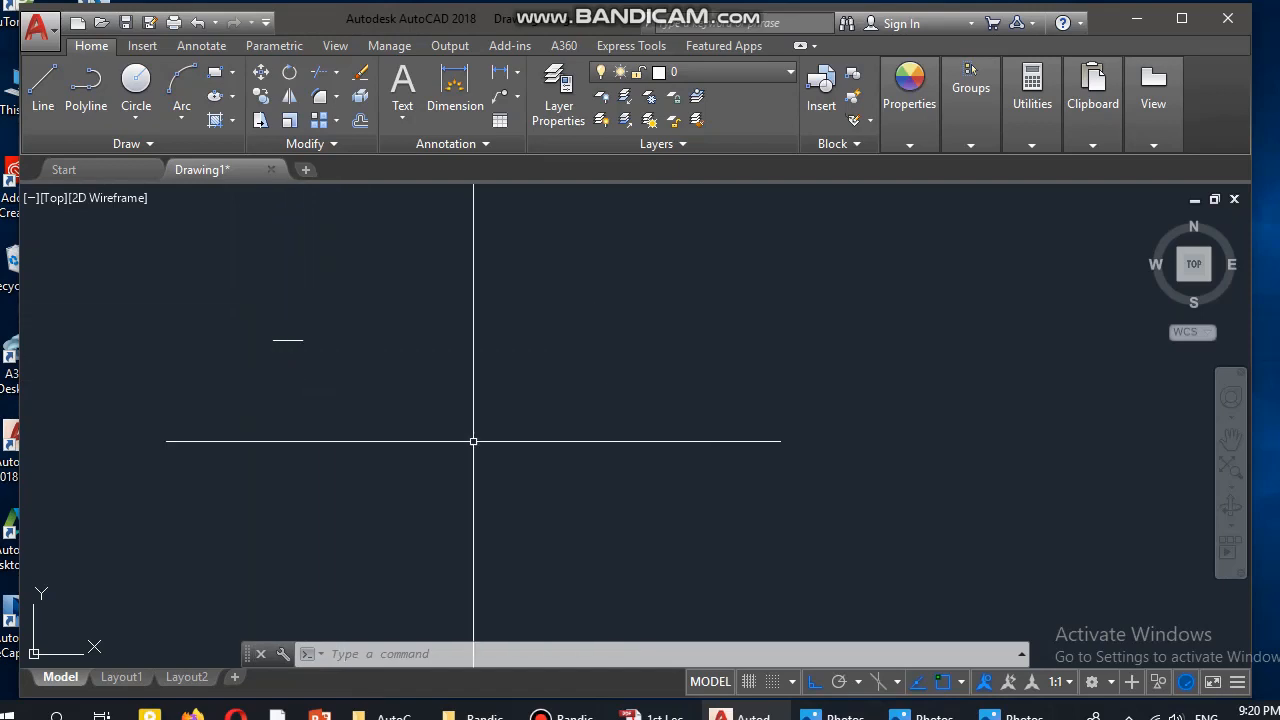
{"action": "left_click", "coordinate": [988, 714]}
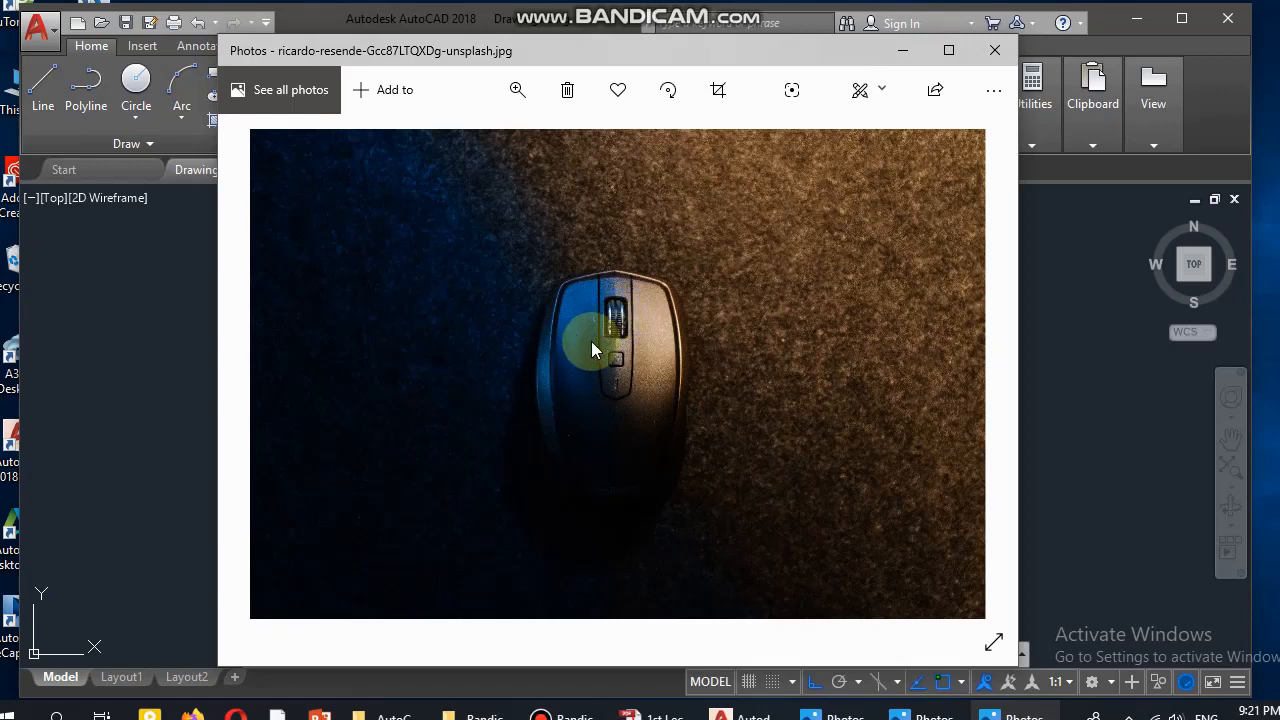
{"action": "left_click", "coordinate": [903, 51]}
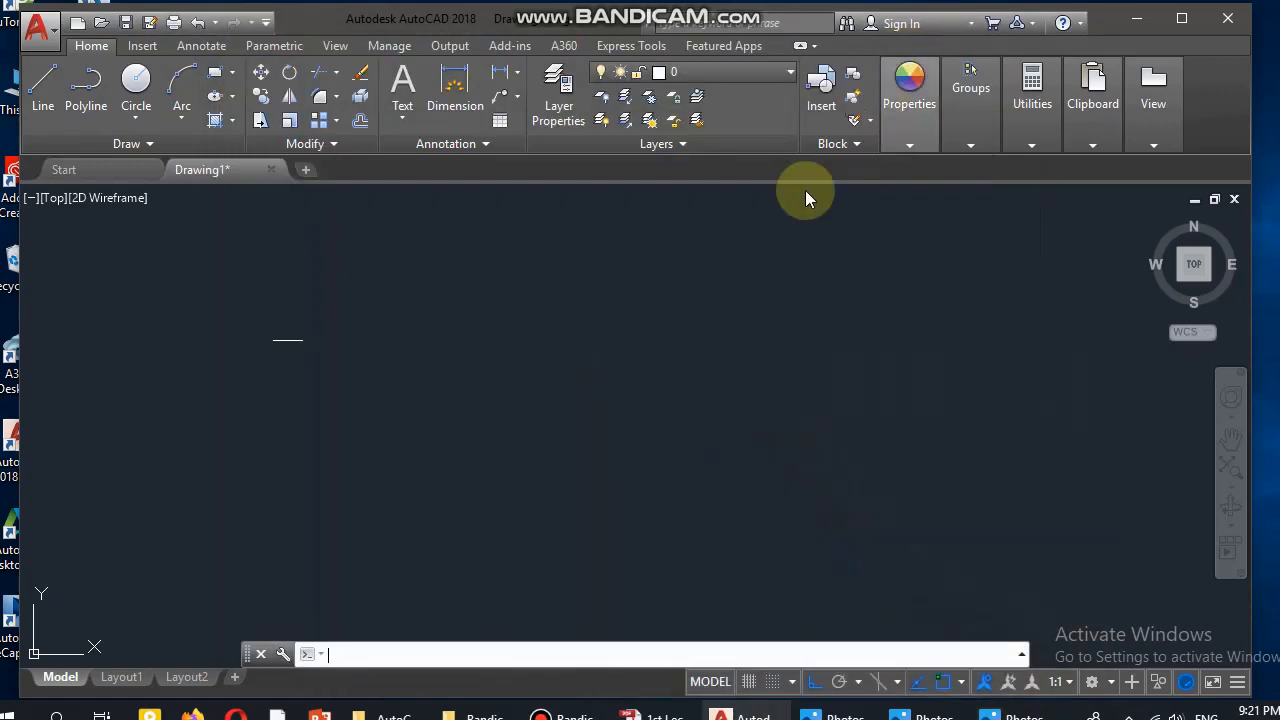
- Zoom and pan to view the 11'-6" line larger and near the middle of the drawing area
{"action": "scroll", "coordinate": [286, 353], "scroll_direction": "up", "scroll_amount": 3}
{"action": "left_click", "coordinate": [296, 364]}
{"action": "scroll", "coordinate": [295, 352], "scroll_direction": "up", "scroll_amount": 1}
{"action": "scroll", "coordinate": [289, 297], "scroll_direction": "down", "scroll_amount": 1}
{"action": "scroll", "coordinate": [289, 304], "scroll_direction": "down", "scroll_amount": 3}
{"action": "scroll", "coordinate": [289, 307], "scroll_direction": "up", "scroll_amount": 2}
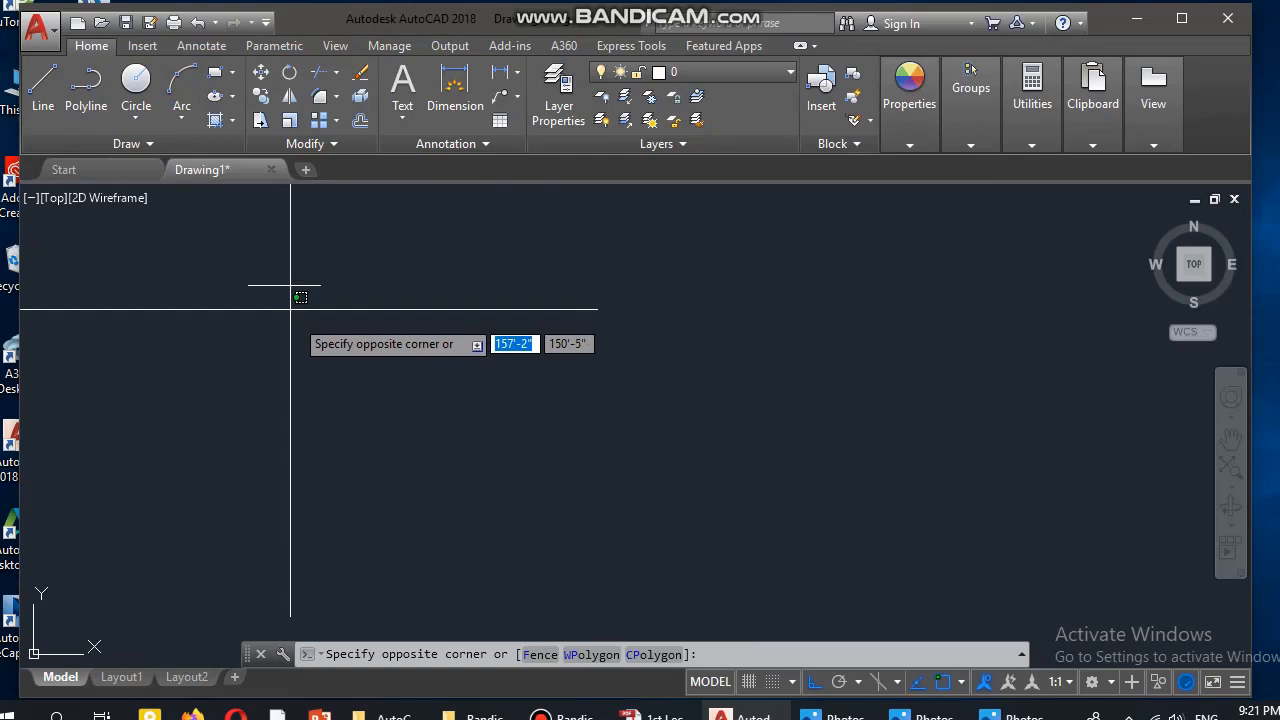
{"action": "mouse_move", "coordinate": [319, 317]}
{"action": "middle_mouse_down"}
{"action": "mouse_move", "coordinate": [343, 349]}
{"action": "mouse_move", "coordinate": [691, 486]}
{"action": "mouse_move", "coordinate": [817, 347]}
{"action": "mouse_move", "coordinate": [715, 352]}
{"action": "mouse_move", "coordinate": [655, 462]}
{"action": "mouse_move", "coordinate": [560, 395]}
{"action": "mouse_move", "coordinate": [516, 315]}
{"action": "mouse_move", "coordinate": [471, 369]}
{"action": "mouse_move", "coordinate": [460, 449]}
{"action": "mouse_move", "coordinate": [620, 377]}
{"action": "mouse_move", "coordinate": [605, 335]}
{"action": "middle_mouse_up"}
{"action": "scroll", "coordinate": [585, 335], "scroll_direction": "up", "scroll_amount": 4}
{"action": "left_click", "coordinate": [606, 388]}
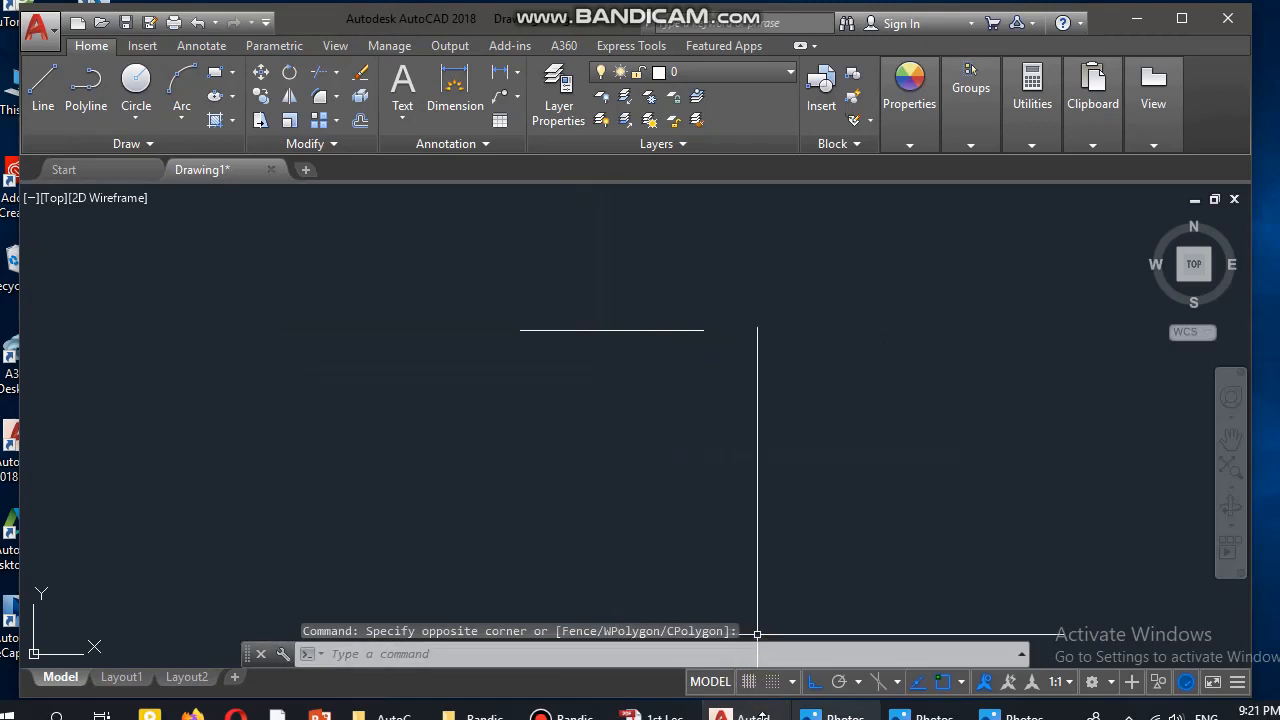
- Switch to the AutoCAD commands image in Photos and review the list from its beginning
{"action": "left_click", "coordinate": [838, 716]}
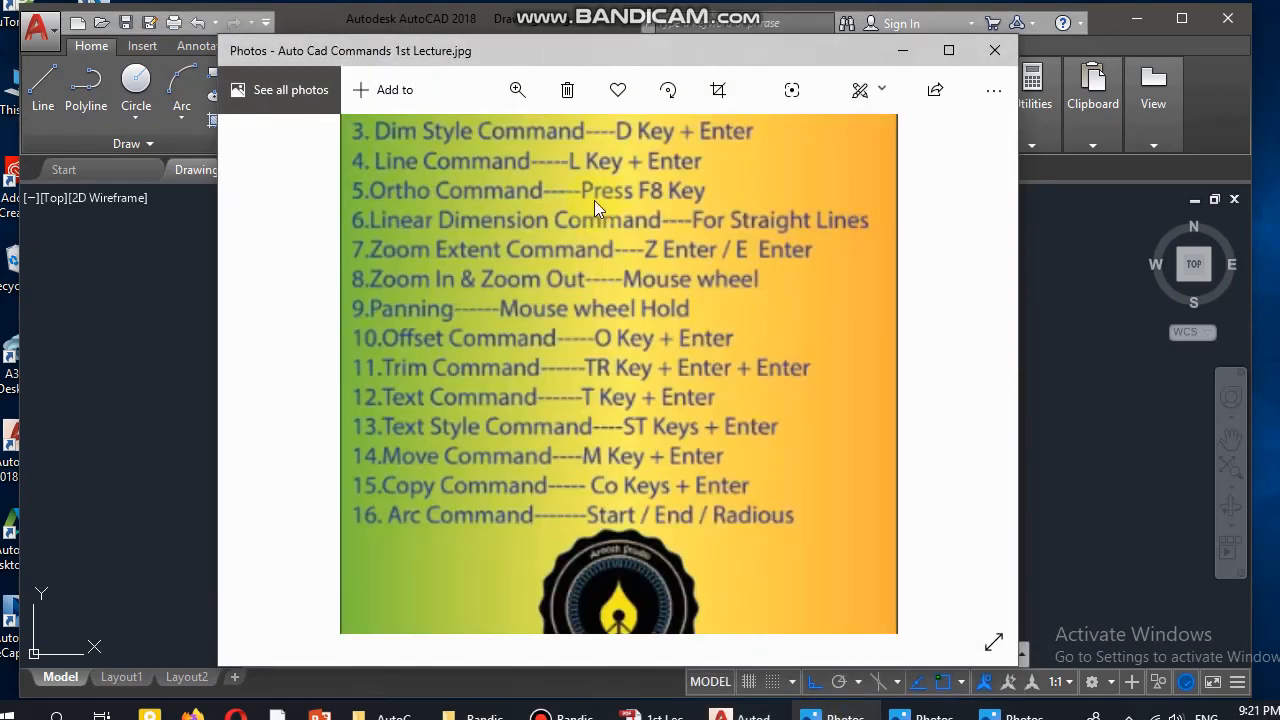
{"action": "left_click_drag", "start_coordinate": [669, 222], "coordinate": [723, 383]}
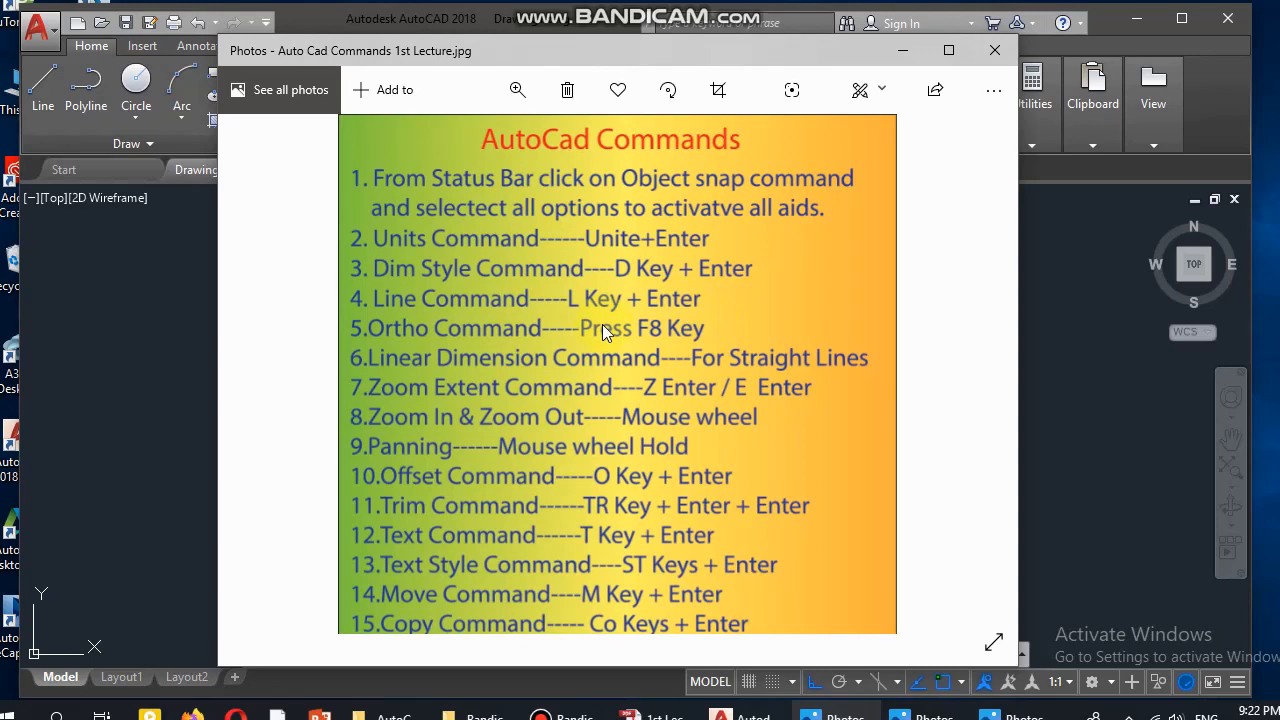
{"action": "left_click_drag", "start_coordinate": [639, 365], "coordinate": [657, 488]}
{"action": "left_click_drag", "start_coordinate": [659, 296], "coordinate": [655, 384]}
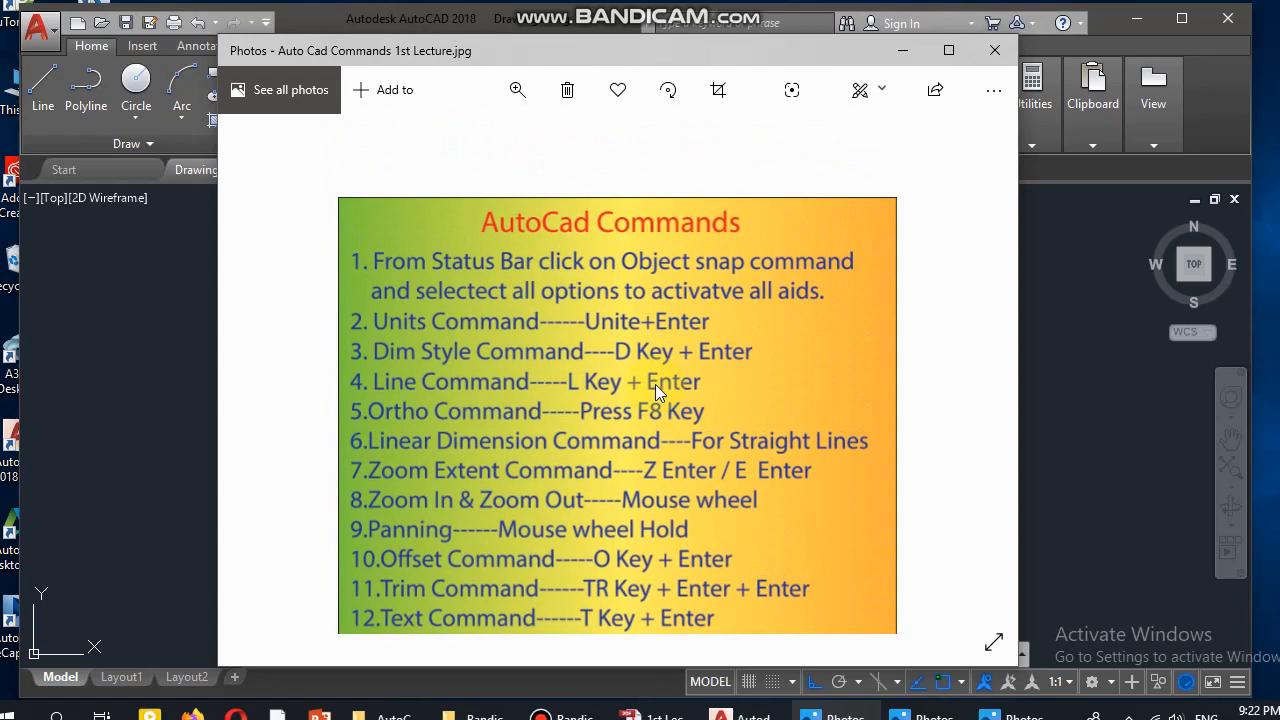
- Review the AutoCAD commands list in the reference image, then return to the drawing
{"action": "left_click_drag", "start_coordinate": [655, 384], "coordinate": [665, 273]}
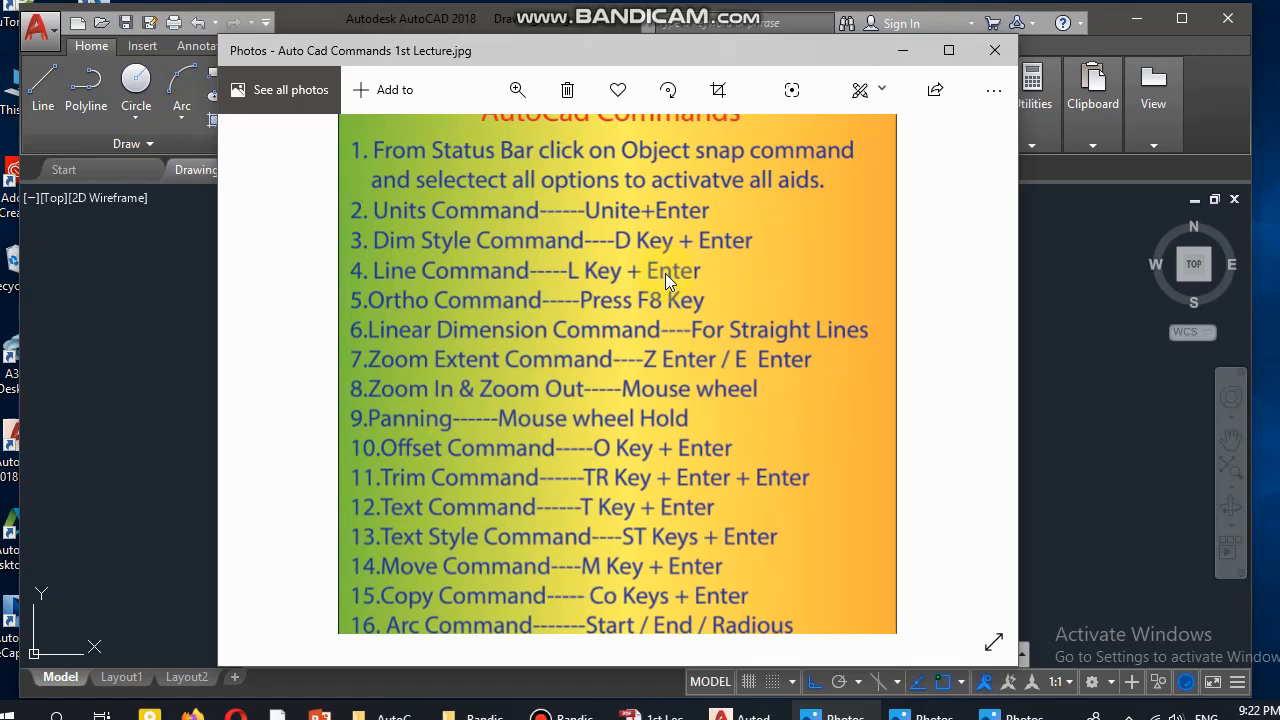
{"action": "left_click_drag", "start_coordinate": [663, 249], "coordinate": [695, 298]}
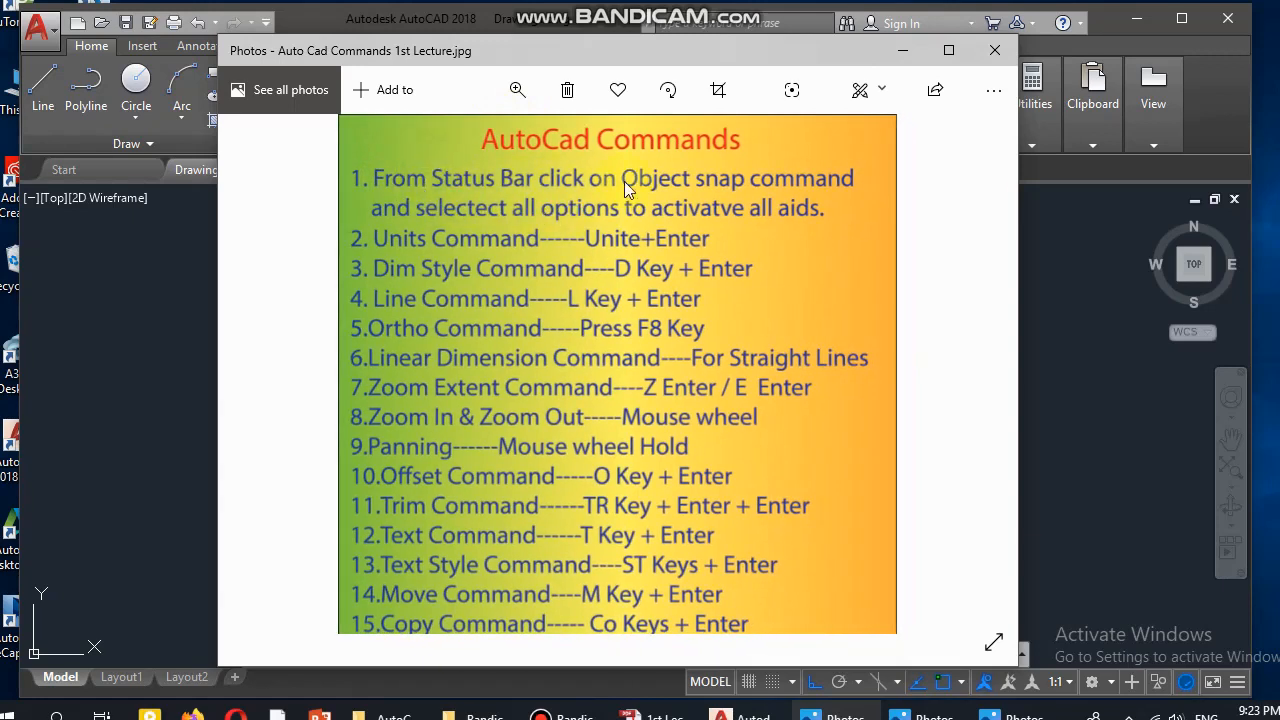
{"action": "left_click", "coordinate": [903, 50]}
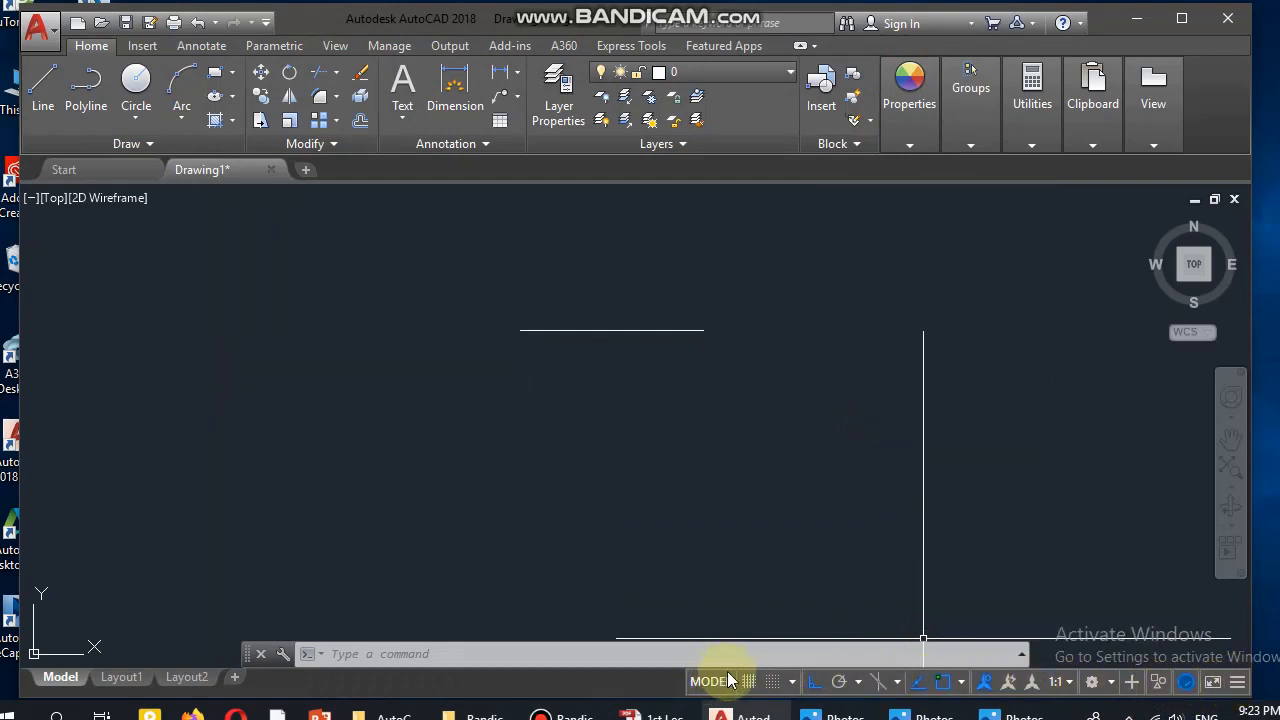
- Enable all object snap modes in the Drafting Settings
{"action": "left_click", "coordinate": [962, 684]}
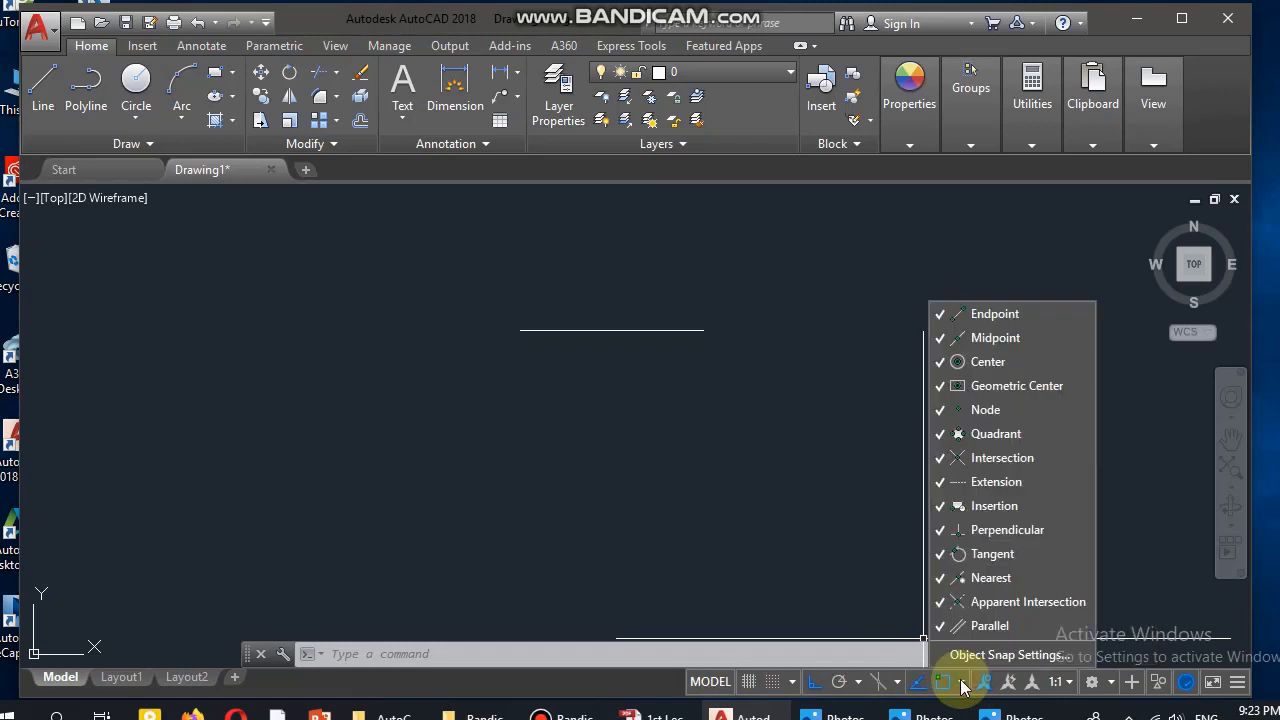
{"action": "left_click", "coordinate": [990, 656]}
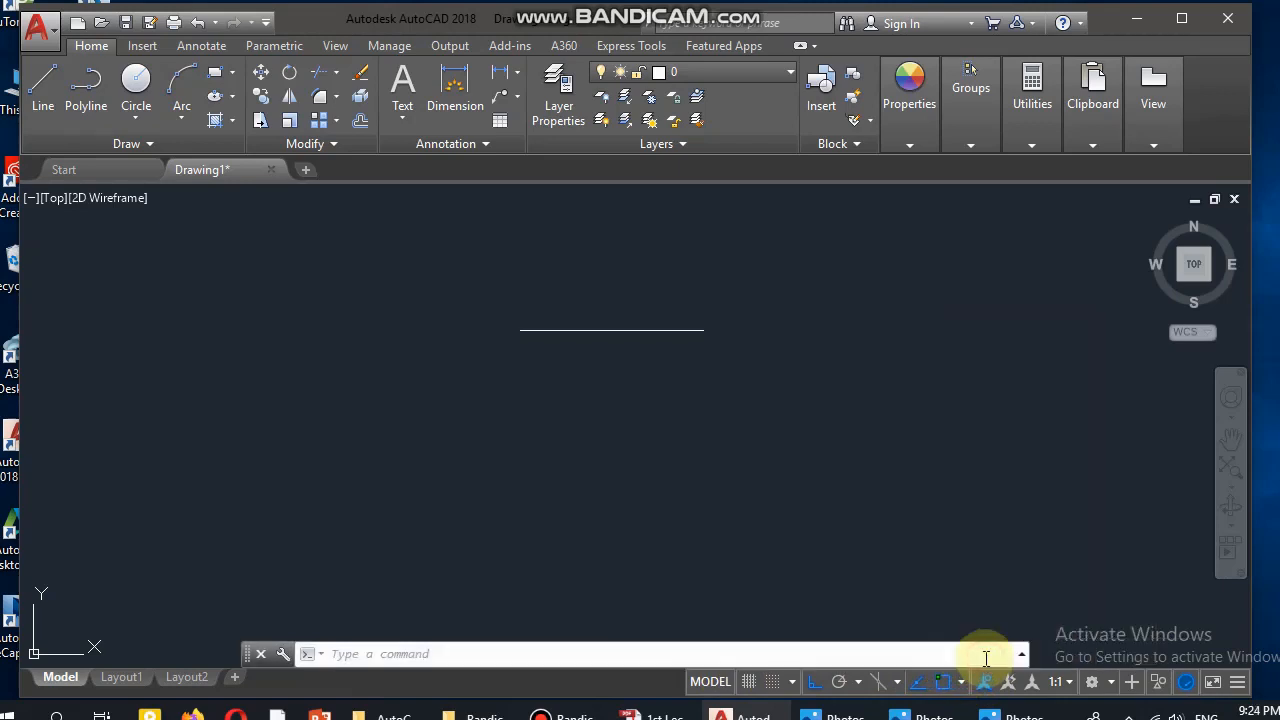
{"action": "left_click", "coordinate": [828, 230]}
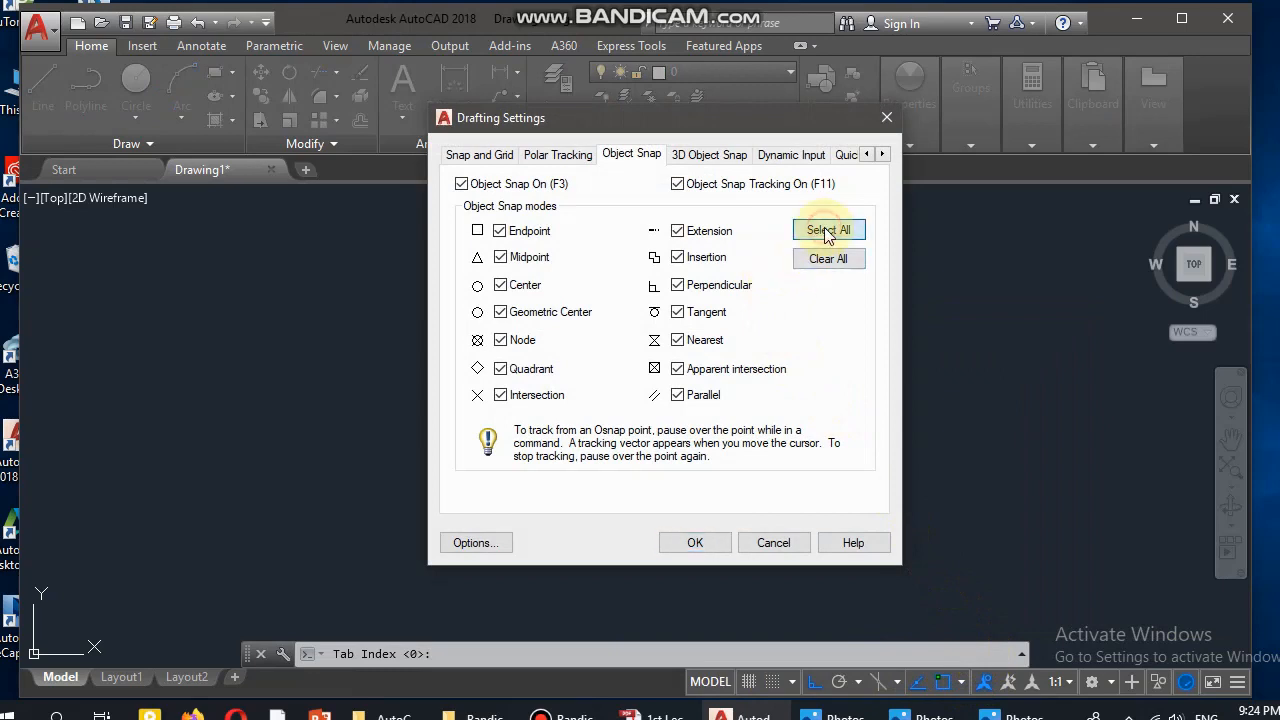
{"action": "left_click", "coordinate": [697, 543]}
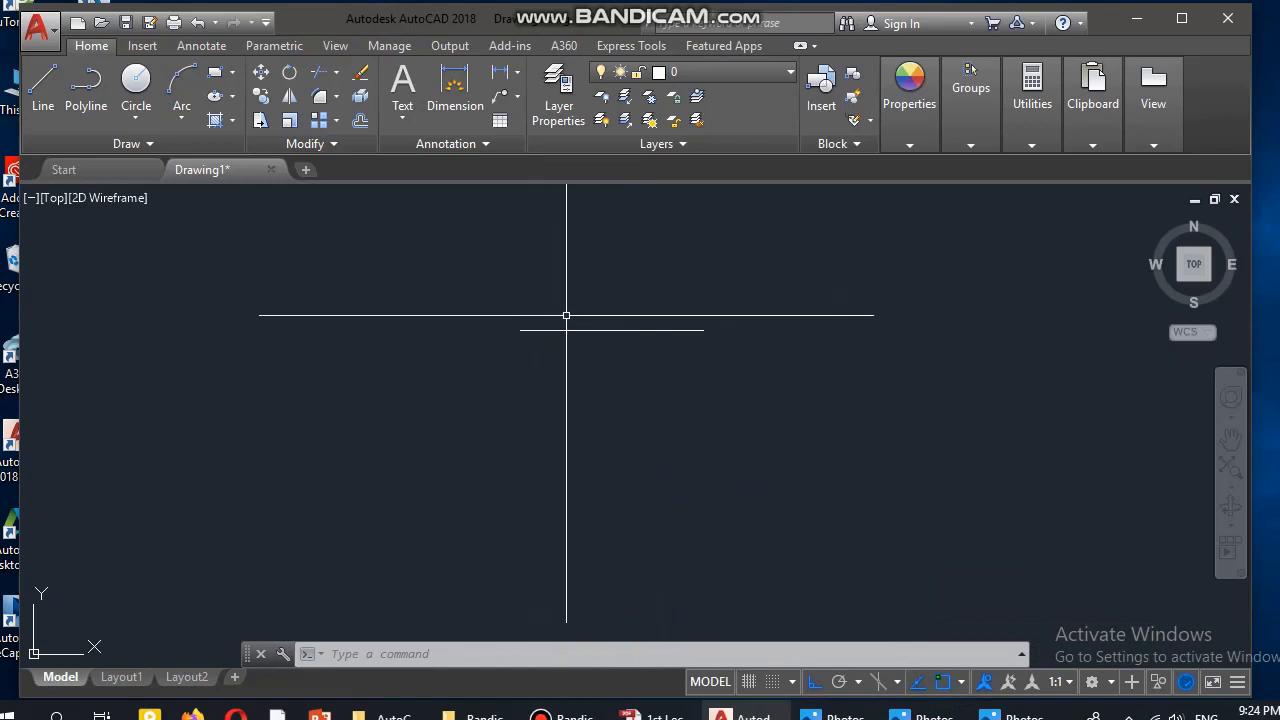
{"action": "left_click", "coordinate": [1157, 0]}
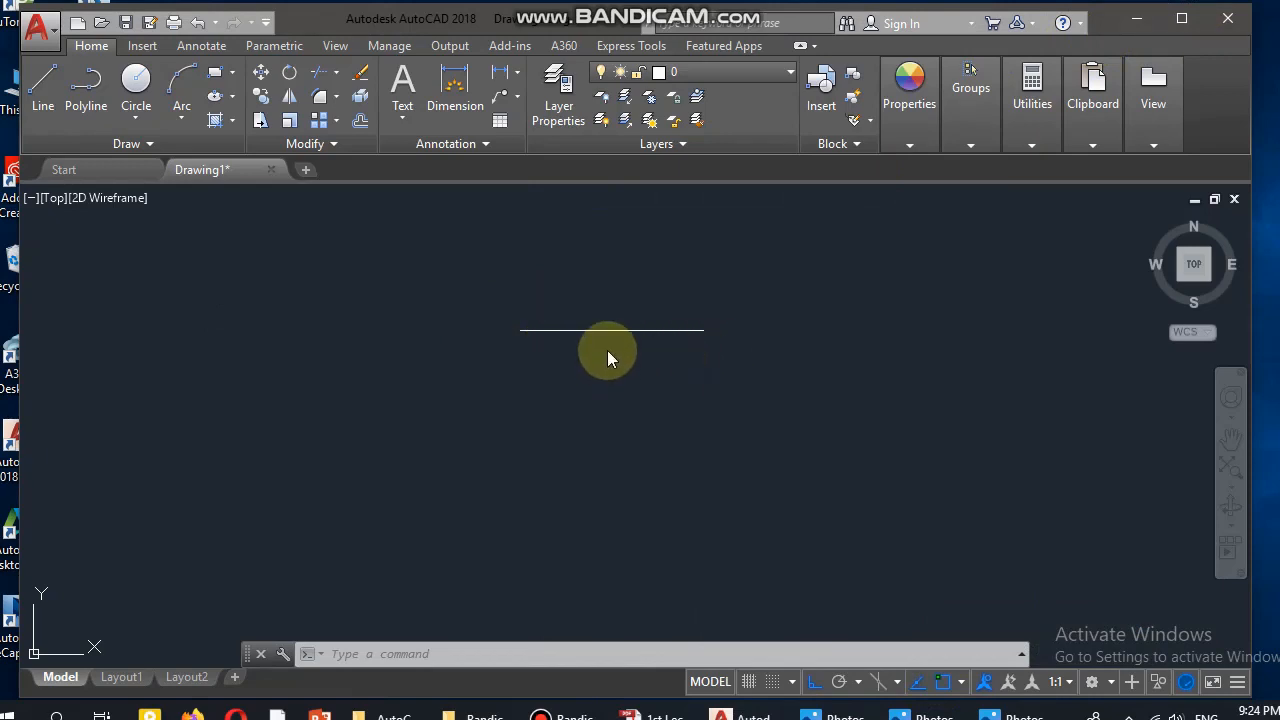
- Add a linear dimension above the horizontal plot-width line, measured between its two endpoints
{"action": "left_click", "coordinate": [517, 75]}
{"action": "left_click", "coordinate": [515, 106]}
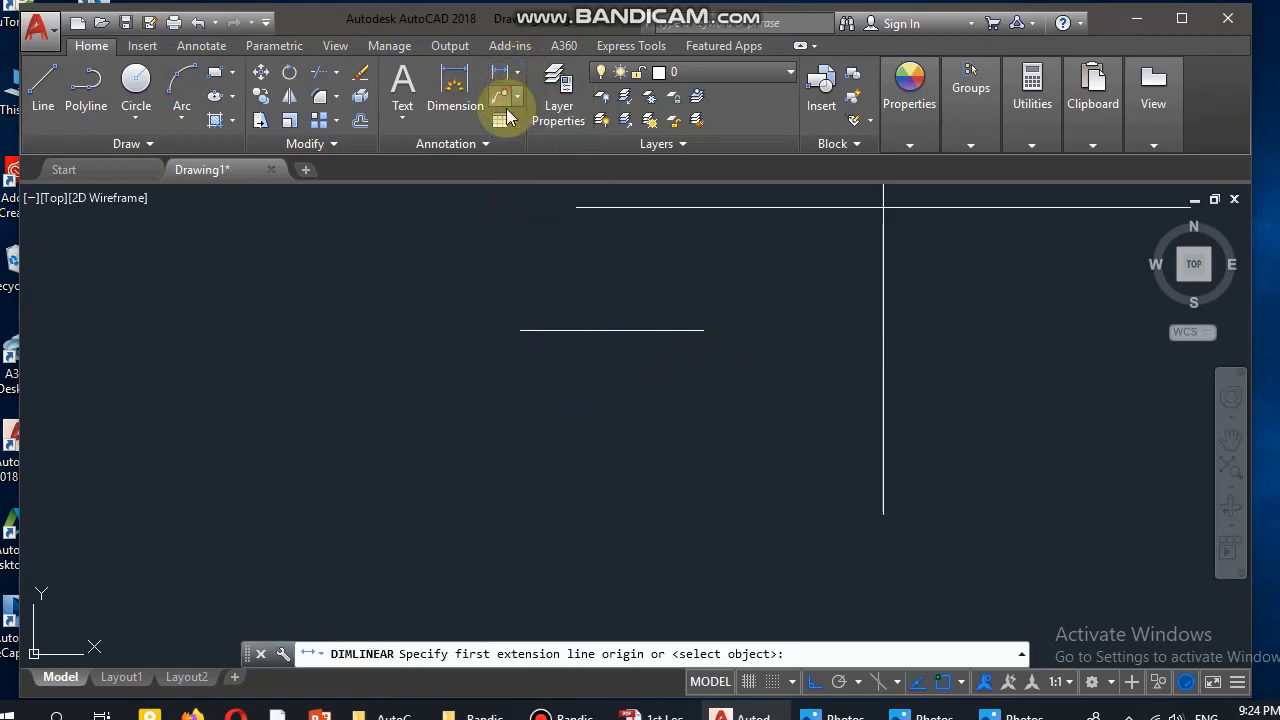
{"action": "left_click", "coordinate": [520, 329]}
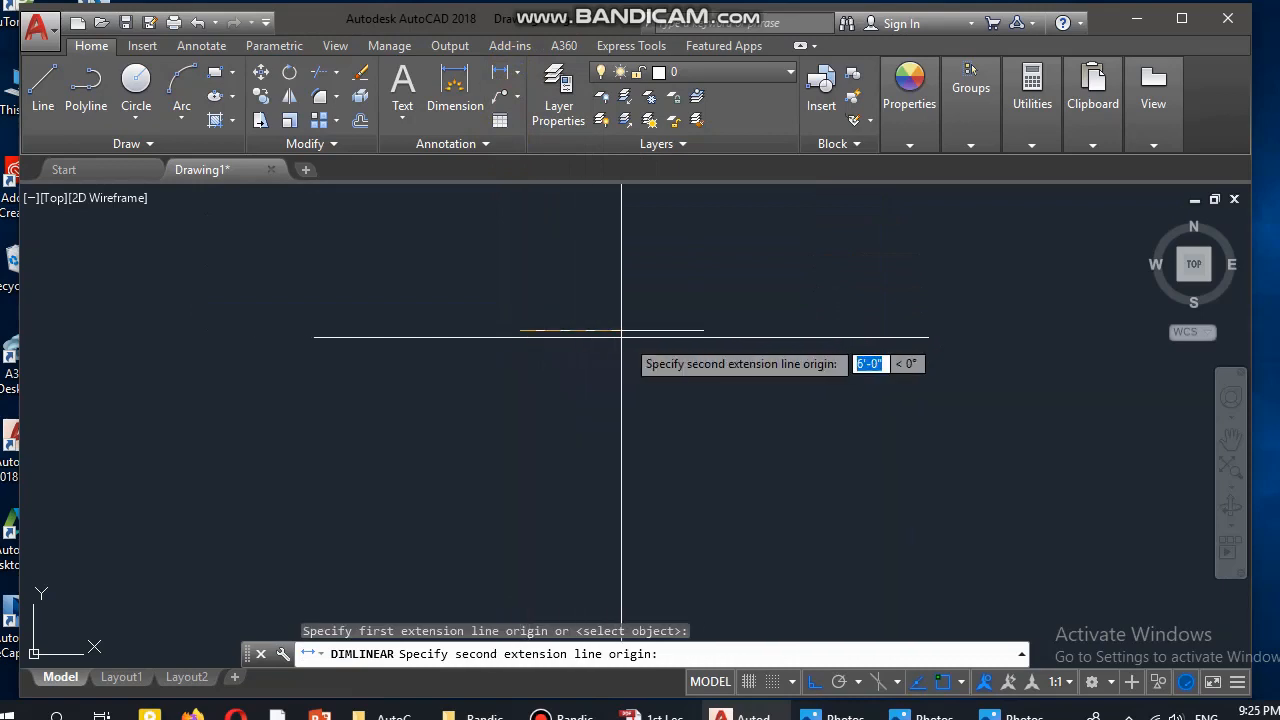
{"action": "left_click", "coordinate": [703, 329]}
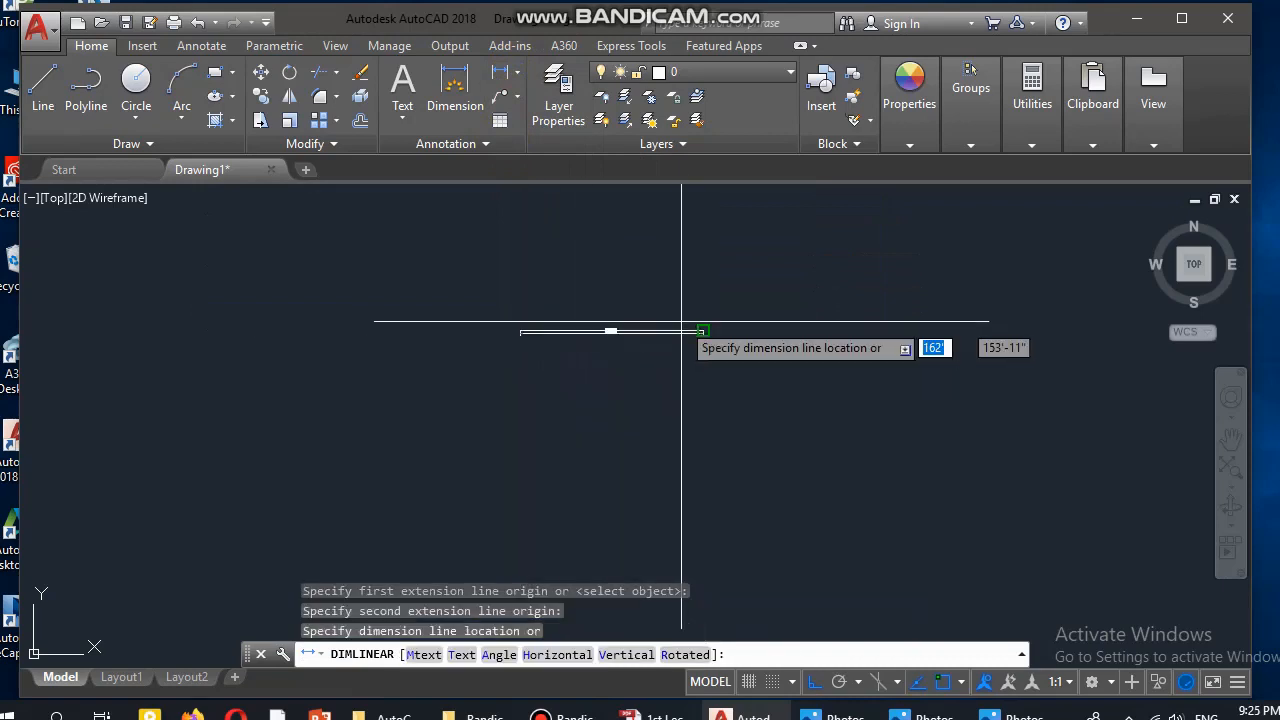
{"action": "left_click", "coordinate": [654, 307]}
- Examine the new width dimension up close and compare it with the plot dimensions in the PDF plan
{"action": "scroll", "coordinate": [591, 317], "scroll_direction": "up", "scroll_amount": 4}
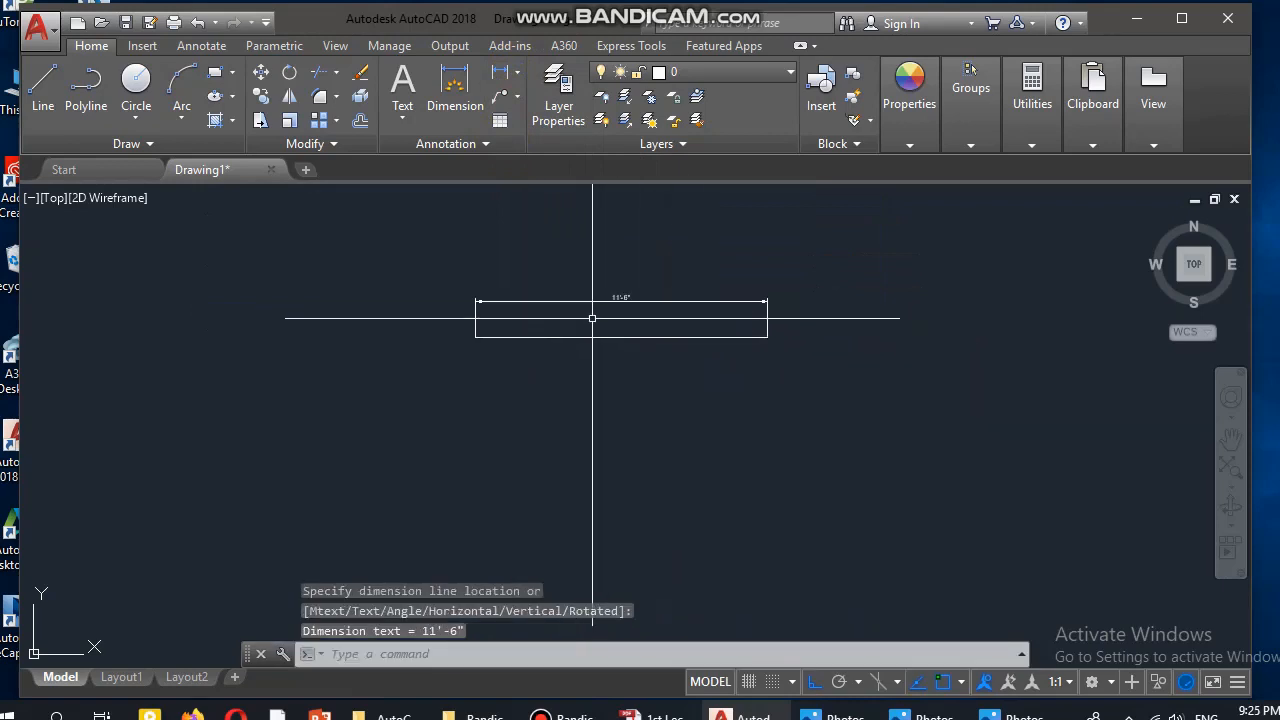
{"action": "scroll", "coordinate": [591, 317], "scroll_direction": "down", "scroll_amount": 1}
{"action": "middle_click_drag", "start_coordinate": [591, 317], "coordinate": [591, 276]}
{"action": "scroll", "coordinate": [591, 276], "scroll_direction": "down", "scroll_amount": 2}
{"action": "scroll", "coordinate": [586, 271], "scroll_direction": "up", "scroll_amount": 2}
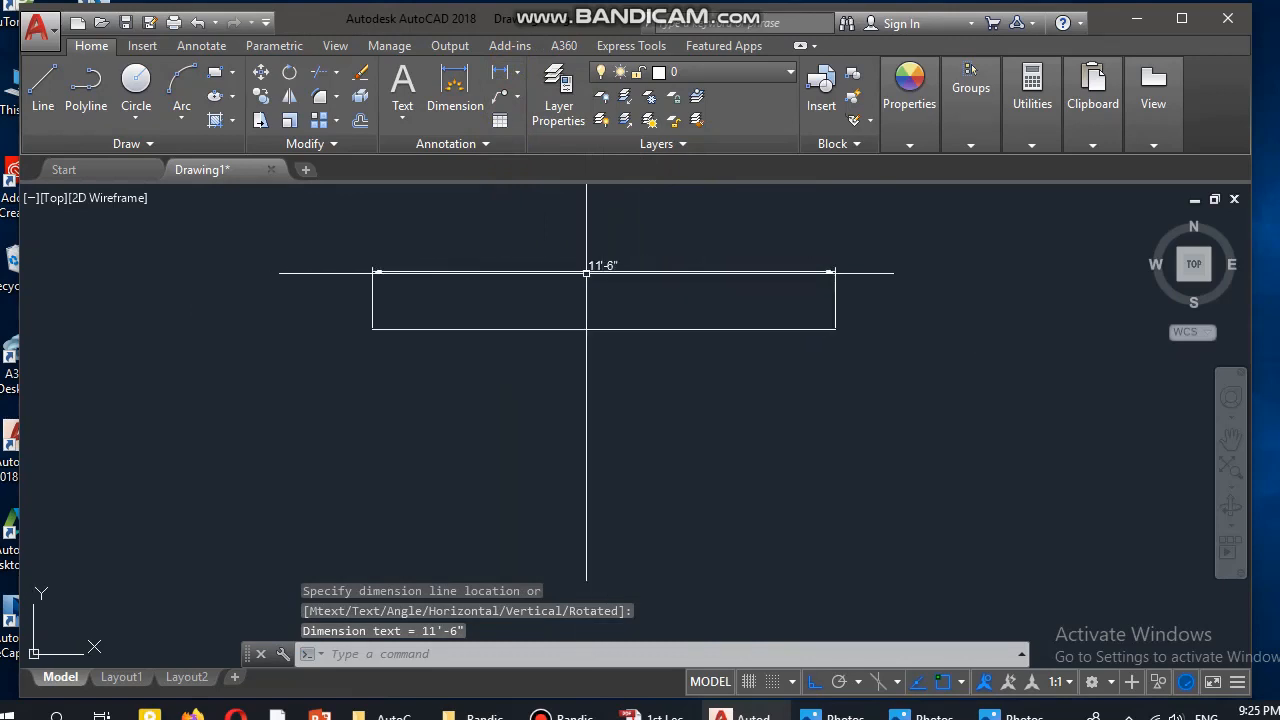
{"action": "scroll", "coordinate": [580, 291], "scroll_direction": "down", "scroll_amount": 2}
{"action": "scroll", "coordinate": [575, 300], "scroll_direction": "up", "scroll_amount": 4}
{"action": "scroll", "coordinate": [575, 300], "scroll_direction": "down", "scroll_amount": 6}
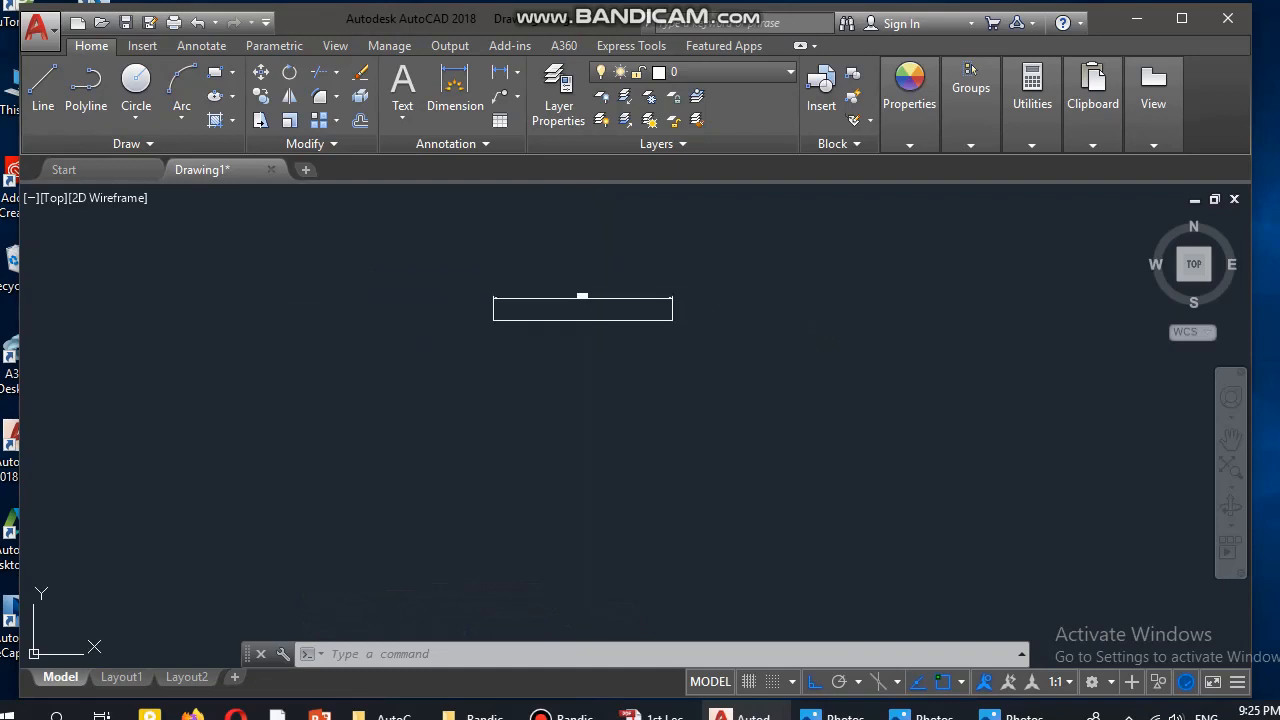
{"action": "left_click", "coordinate": [648, 716]}
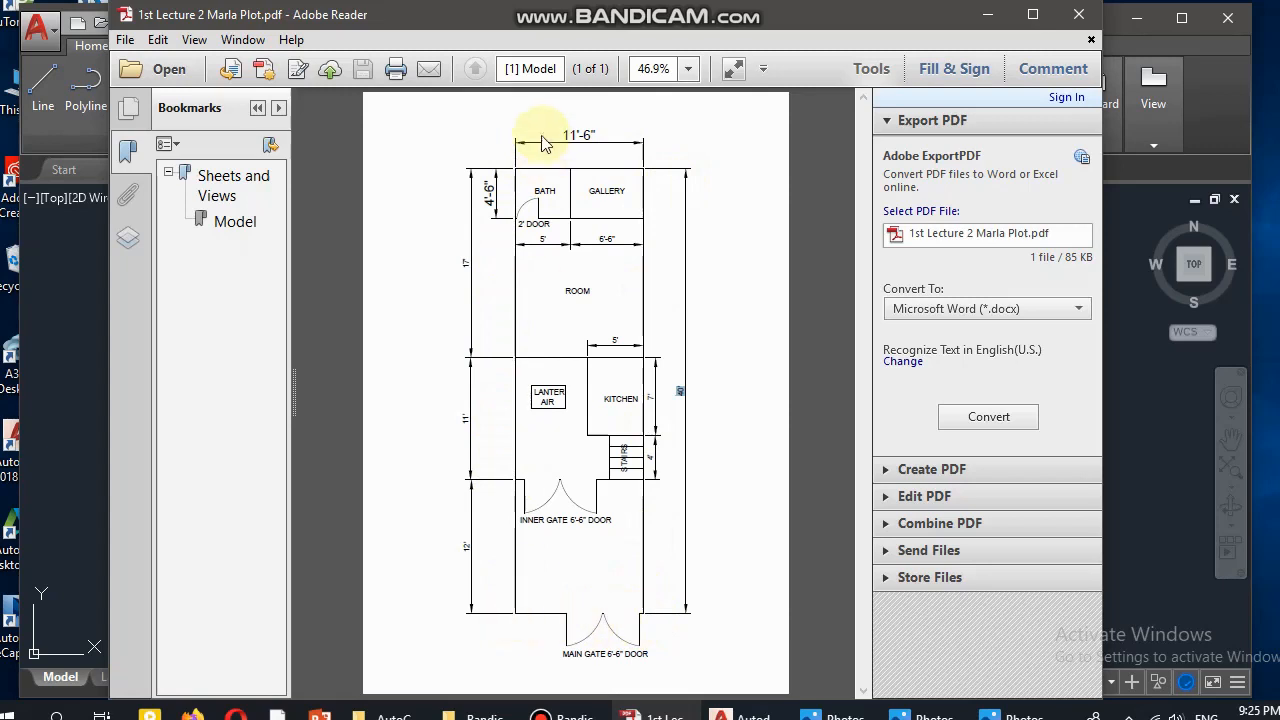
{"action": "left_click", "coordinate": [987, 14]}
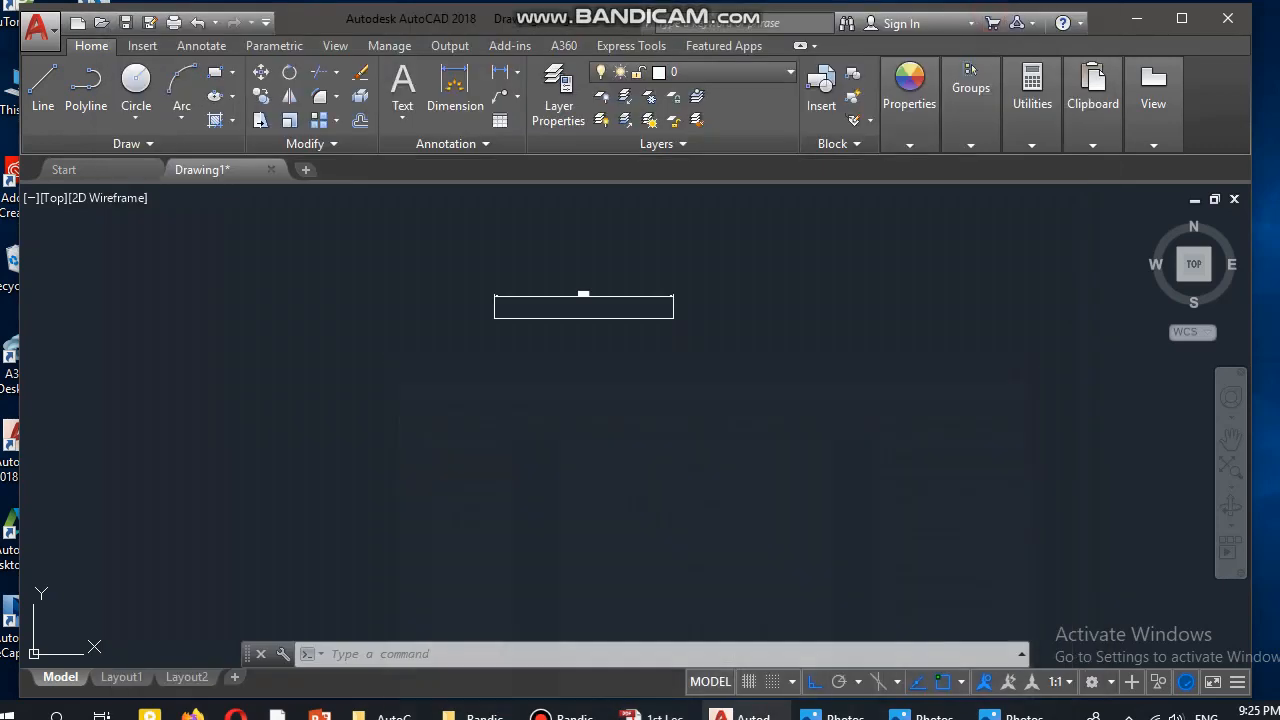
- Draw a vertical line 40' long straight down from the right end of the plot-width line
{"action": "middle_click_drag", "start_coordinate": [685, 388], "coordinate": [712, 379]}
{"action": "type", "text": "l"}
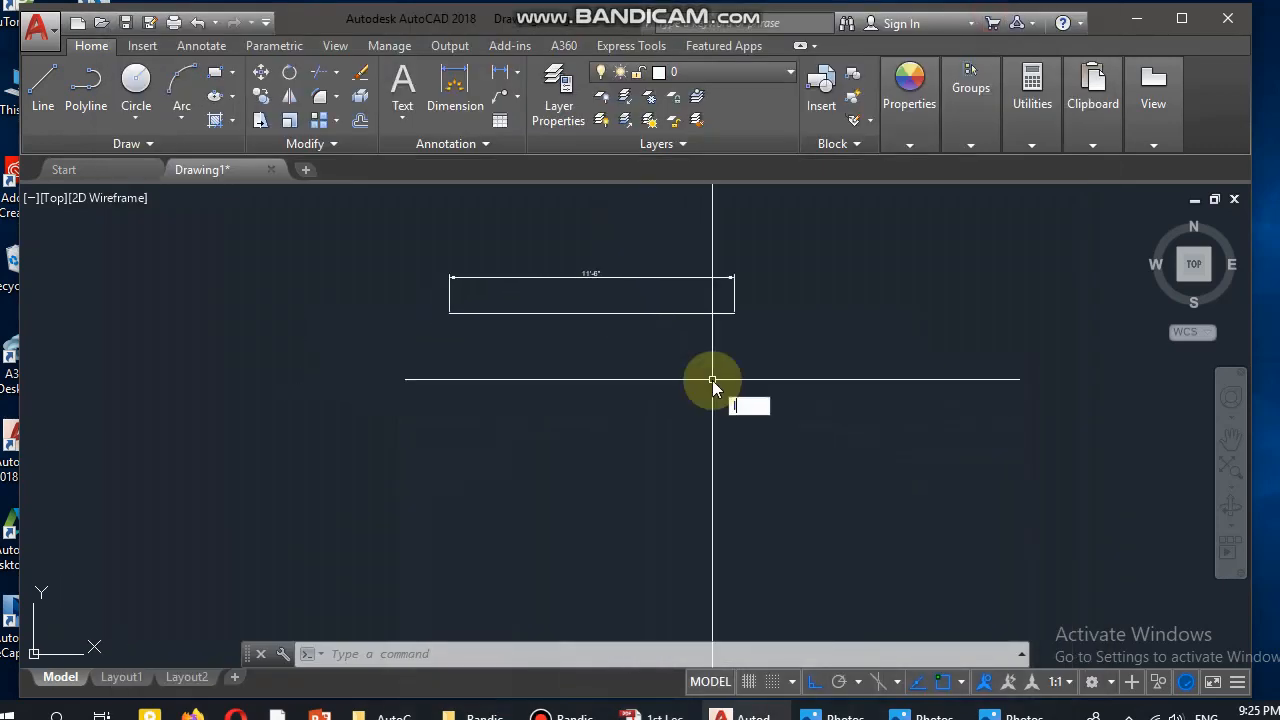
{"action": "key", "text": "Return"}
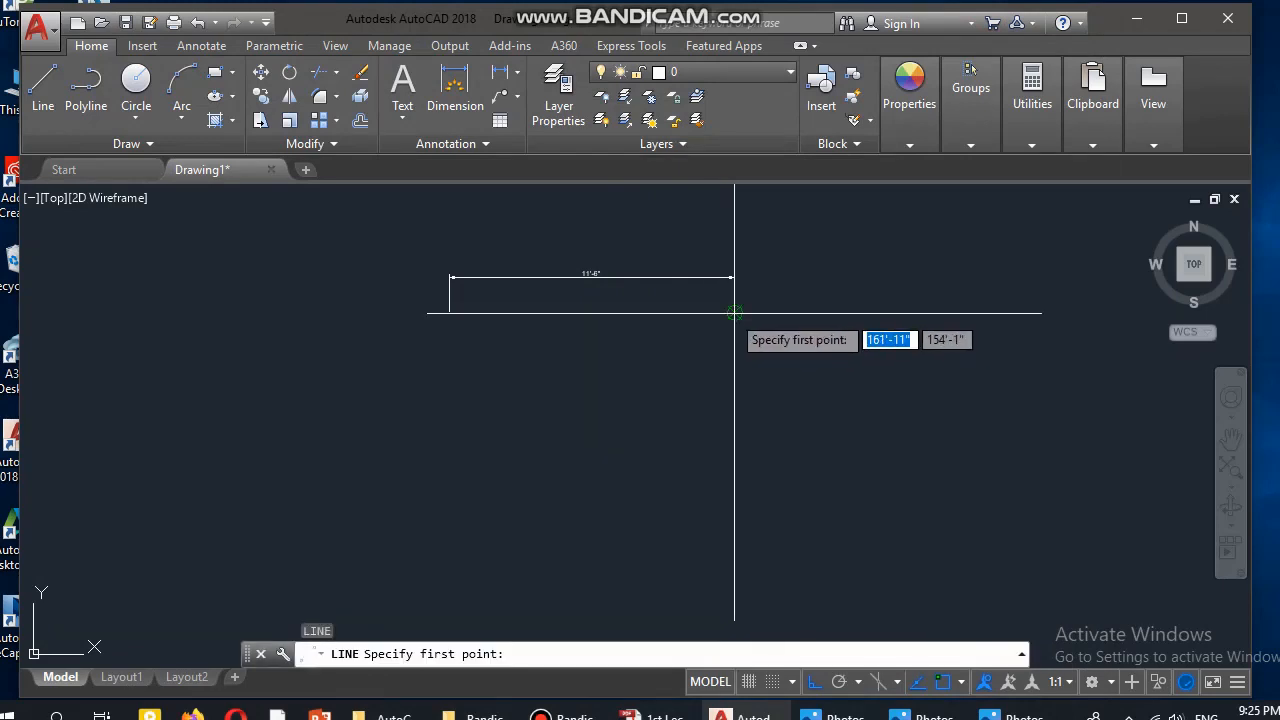
{"action": "left_click", "coordinate": [735, 313]}
{"action": "scroll", "coordinate": [722, 385], "scroll_direction": "down", "scroll_amount": 2}
{"action": "middle_click_drag", "start_coordinate": [722, 387], "coordinate": [722, 298]}
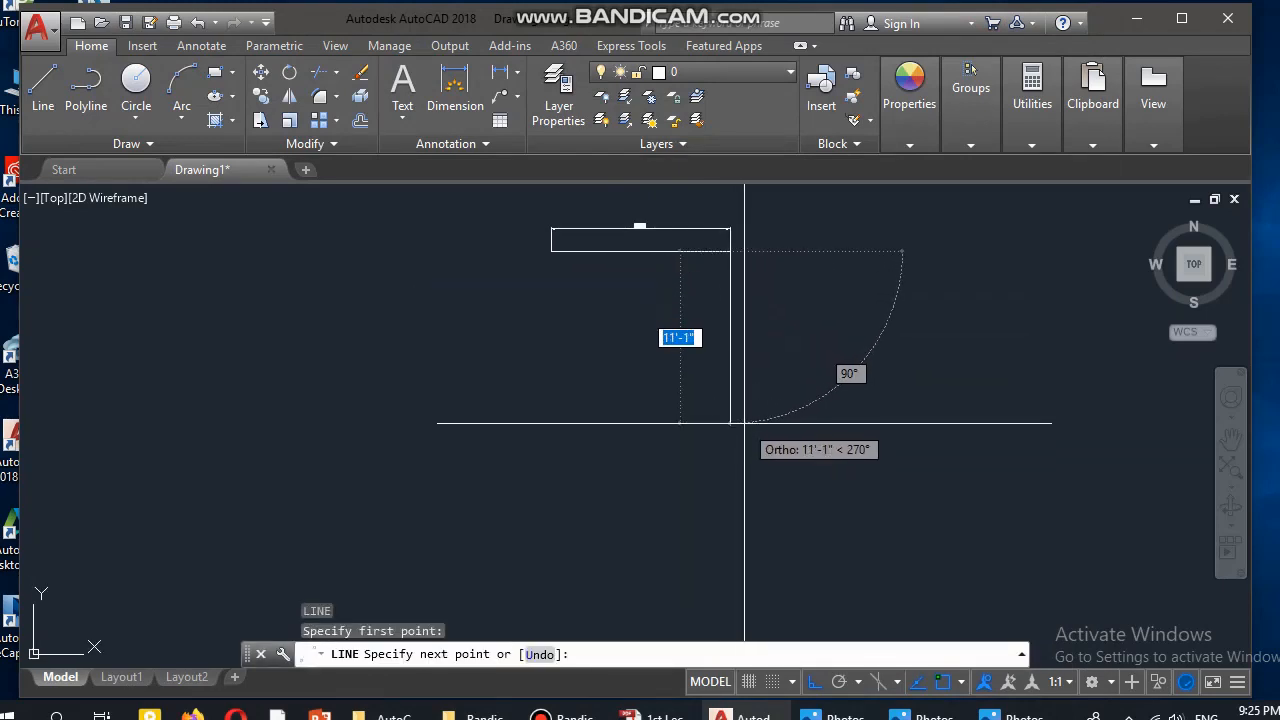
{"action": "type", "text": "40'"}
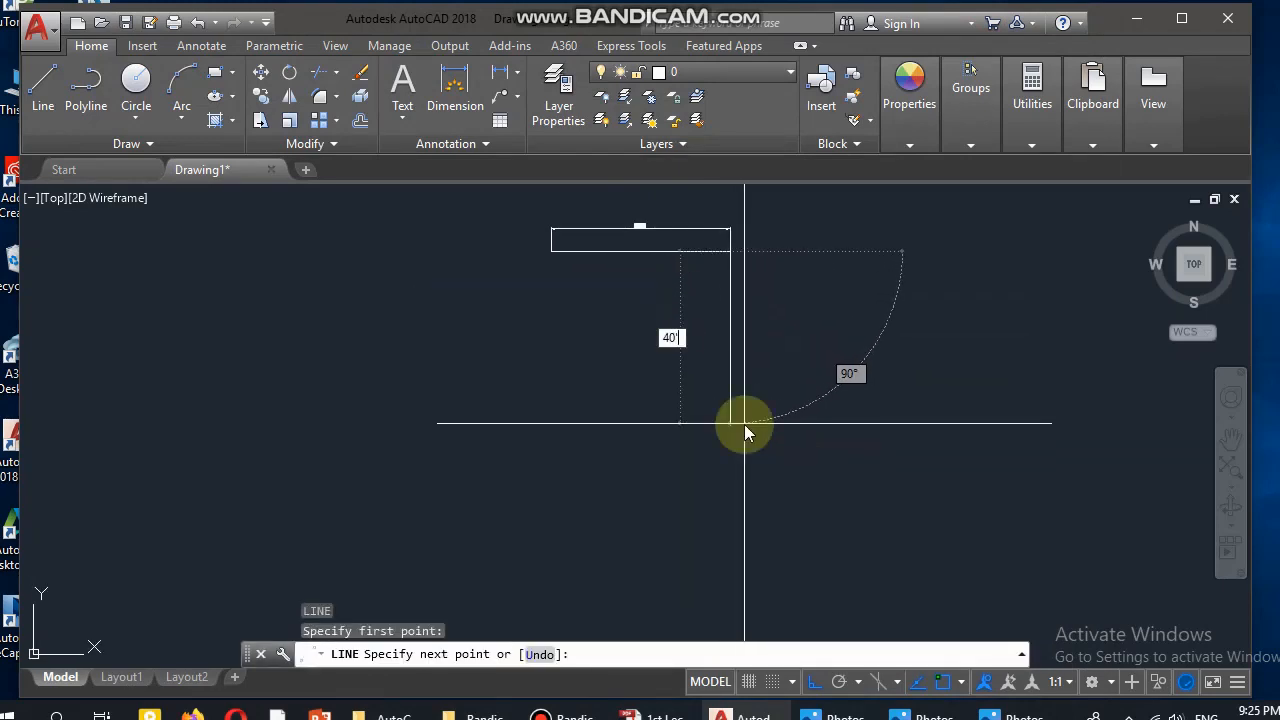
{"action": "key", "text": "Return"}
{"action": "scroll", "coordinate": [720, 400], "scroll_direction": "down", "scroll_amount": 4}
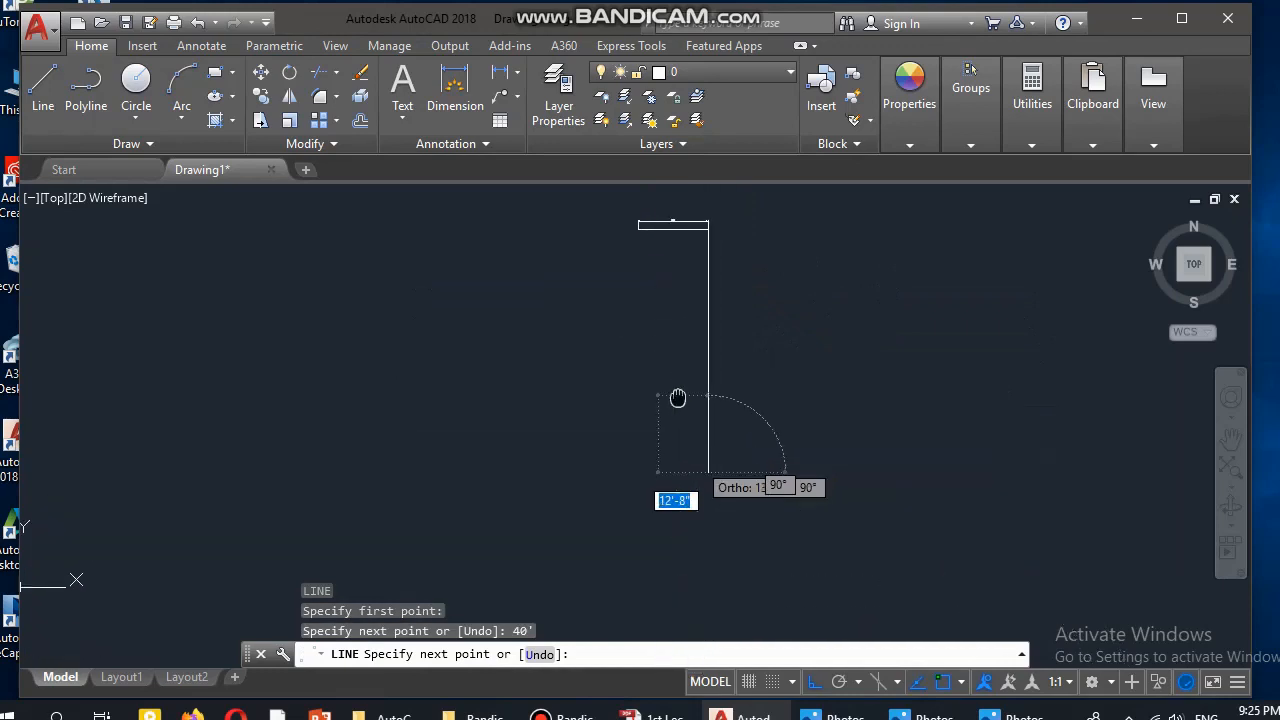
- Complete the plot outline with an 11'-6" bottom line to the left and a 40' line up the left side
{"action": "scroll", "coordinate": [613, 484], "scroll_direction": "up", "scroll_amount": 2}
{"action": "type", "text": "11'-"}
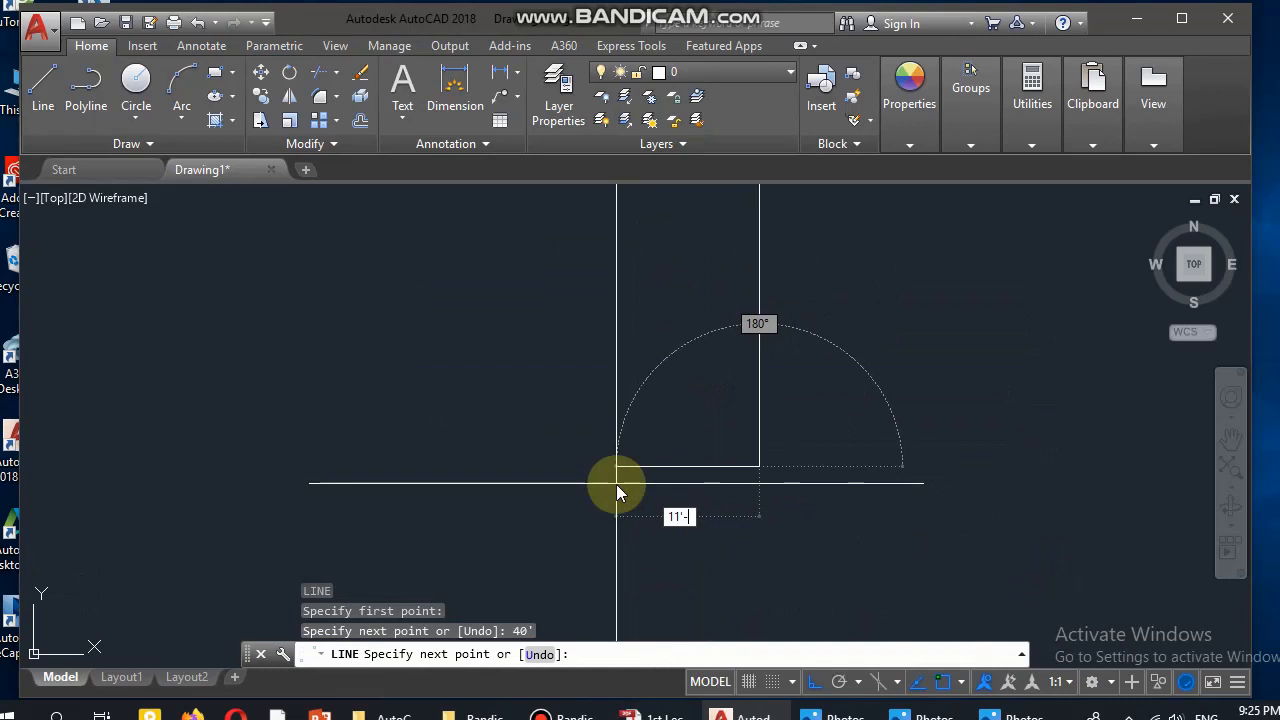
{"action": "type", "text": "6\""}
{"action": "key", "text": "Return"}
{"action": "middle_click_drag", "start_coordinate": [652, 210], "coordinate": [623, 337]}
{"action": "type", "text": "4"}
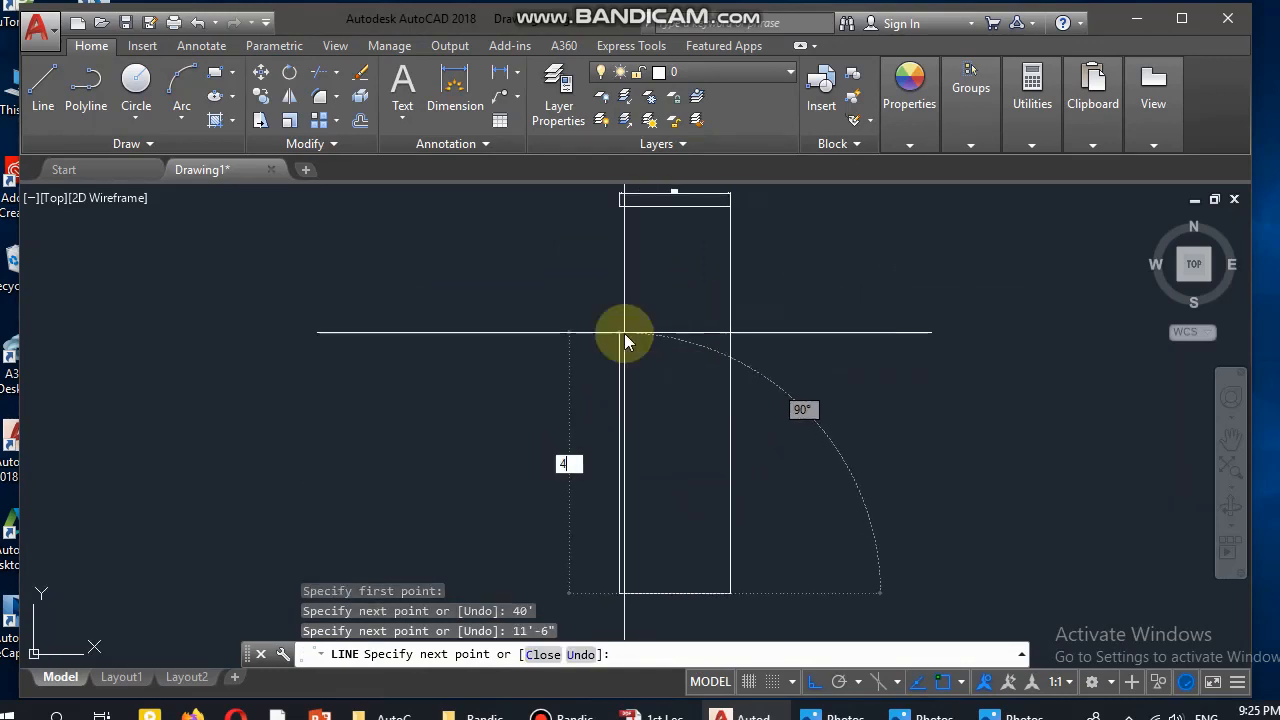
{"action": "type", "text": "0'"}
{"action": "key", "text": "Return"}
{"action": "key", "text": "Escape"}
{"action": "key", "text": "Escape"}
{"action": "key", "text": "Escape"}
{"action": "key", "text": "Escape"}
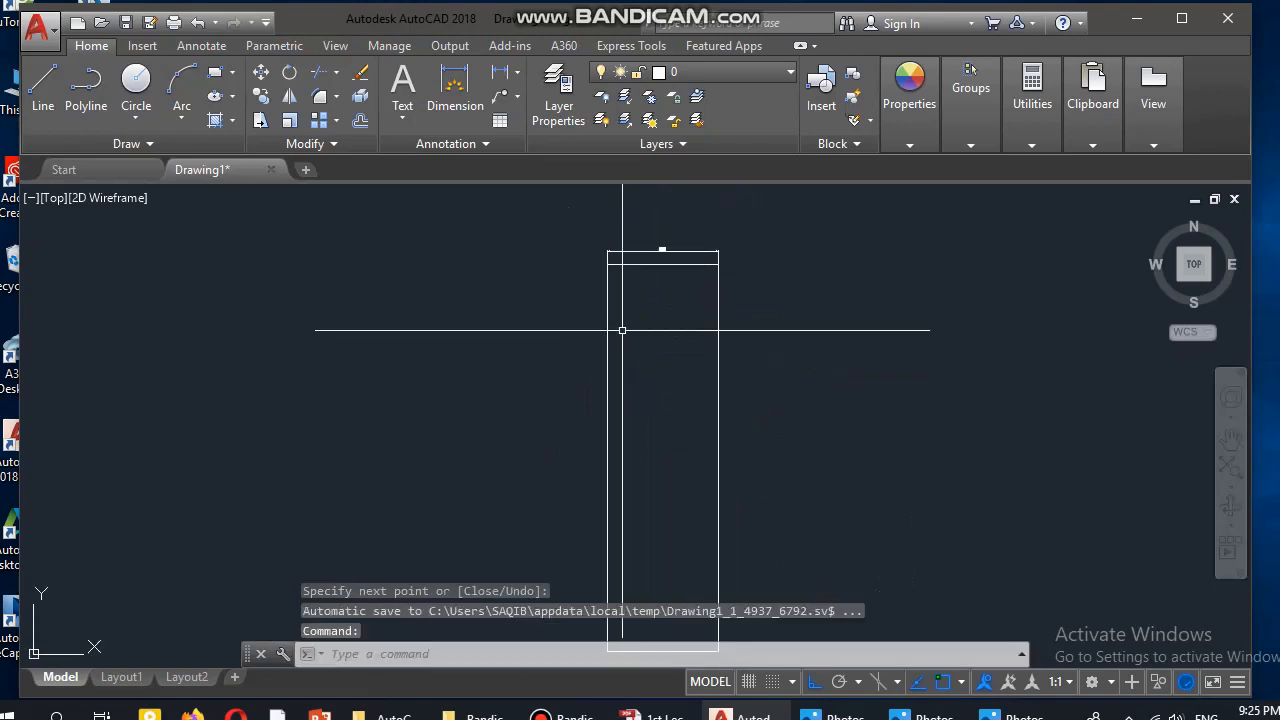
- Add a vertical linear dimension just outside the right side of the plot outline, from top corner to bottom corner
{"action": "scroll", "coordinate": [665, 135], "scroll_direction": "up", "scroll_amount": 2}
{"action": "scroll", "coordinate": [614, 277], "scroll_direction": "down", "scroll_amount": 2}
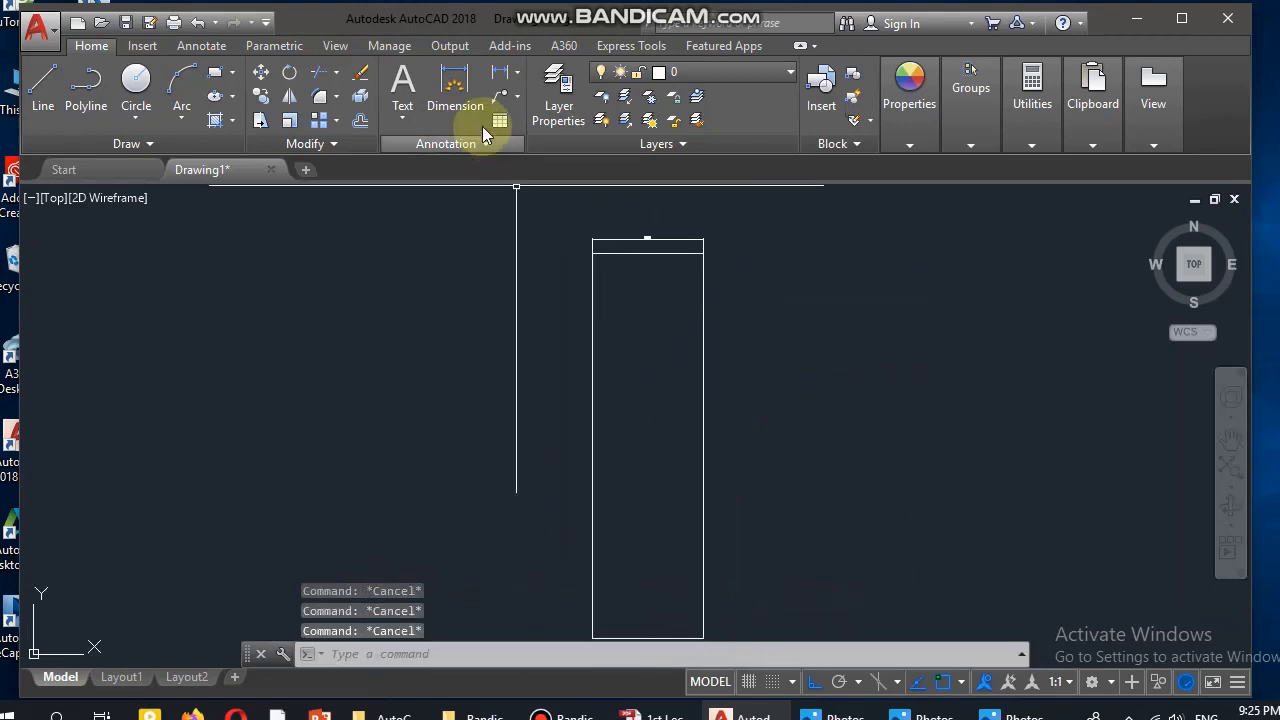
{"action": "left_click", "coordinate": [504, 72]}
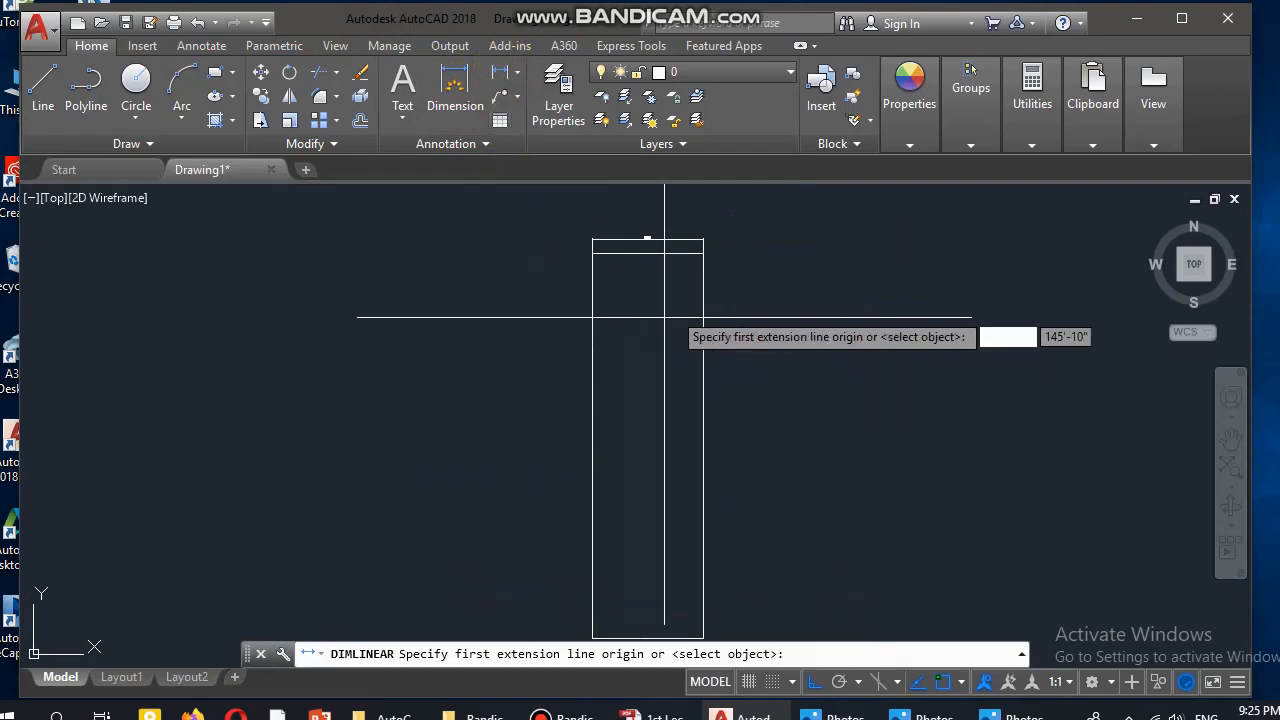
{"action": "left_click", "coordinate": [703, 253]}
{"action": "scroll", "coordinate": [710, 347], "scroll_direction": "down", "scroll_amount": 2}
{"action": "middle_click_drag", "start_coordinate": [710, 350], "coordinate": [713, 200]}
{"action": "scroll", "coordinate": [704, 263], "scroll_direction": "up", "scroll_amount": 1}
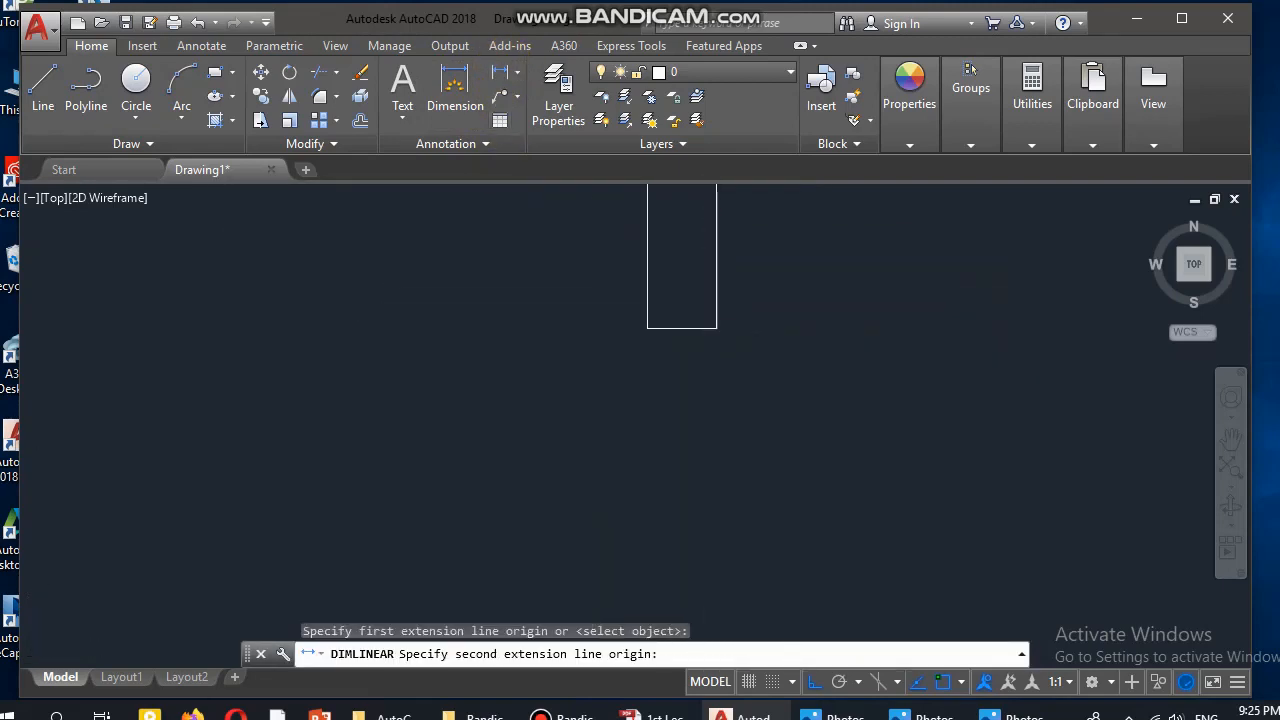
{"action": "scroll", "coordinate": [695, 312], "scroll_direction": "up", "scroll_amount": 2}
{"action": "left_click", "coordinate": [733, 336]}
{"action": "scroll", "coordinate": [735, 333], "scroll_direction": "down", "scroll_amount": 2}
{"action": "middle_click_drag", "start_coordinate": [744, 304], "coordinate": [703, 383]}
{"action": "middle_click_drag", "start_coordinate": [713, 285], "coordinate": [687, 360]}
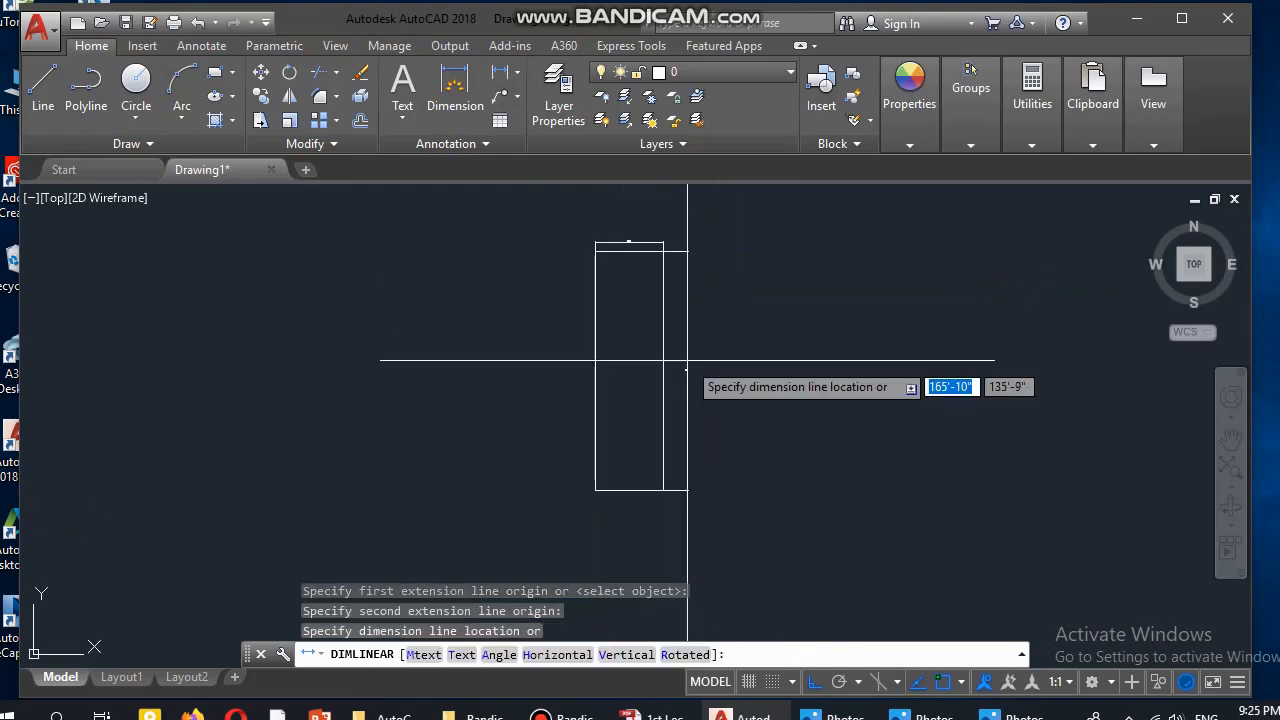
{"action": "left_click", "coordinate": [678, 363]}
- Add a horizontal linear dimension below the bottom line of the plot outline, between its two corners
{"action": "scroll", "coordinate": [621, 436], "scroll_direction": "up", "scroll_amount": 2}
{"action": "middle_click_drag", "start_coordinate": [621, 436], "coordinate": [638, 390]}
{"action": "scroll", "coordinate": [688, 448], "scroll_direction": "up", "scroll_amount": 2}
{"action": "middle_click_drag", "start_coordinate": [693, 449], "coordinate": [743, 339]}
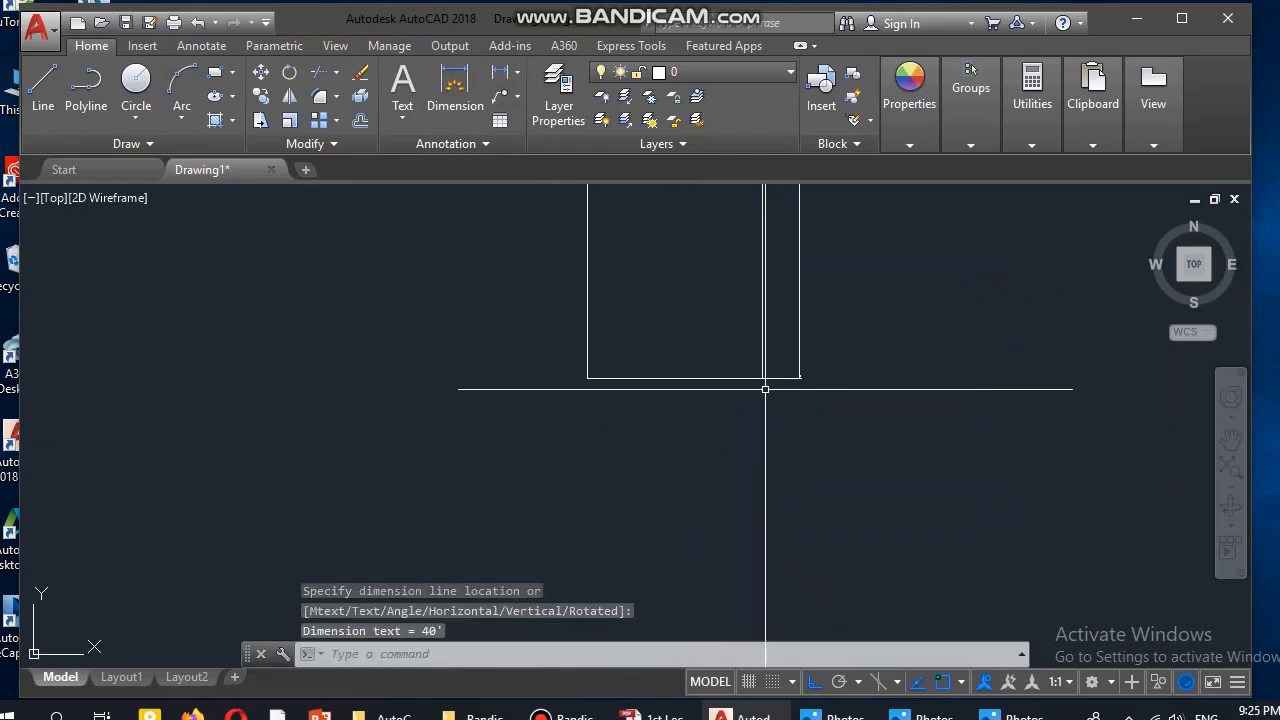
{"action": "left_click", "coordinate": [500, 73]}
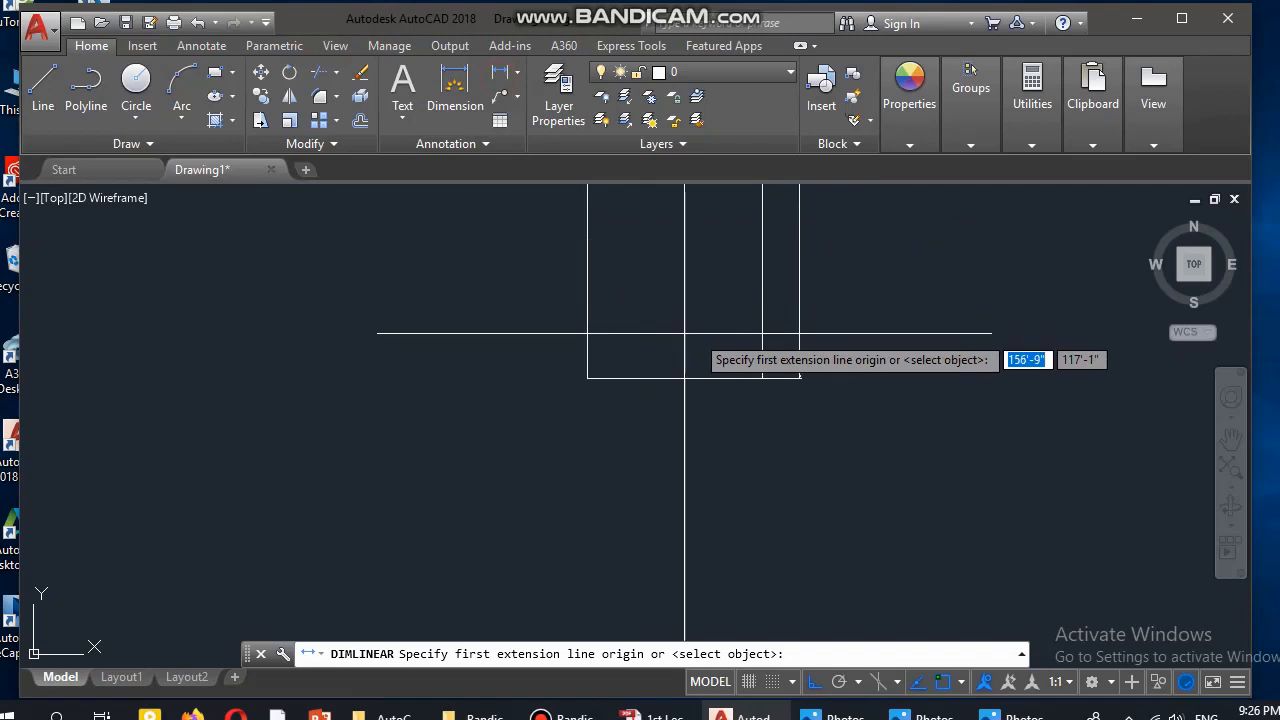
{"action": "left_click", "coordinate": [587, 378]}
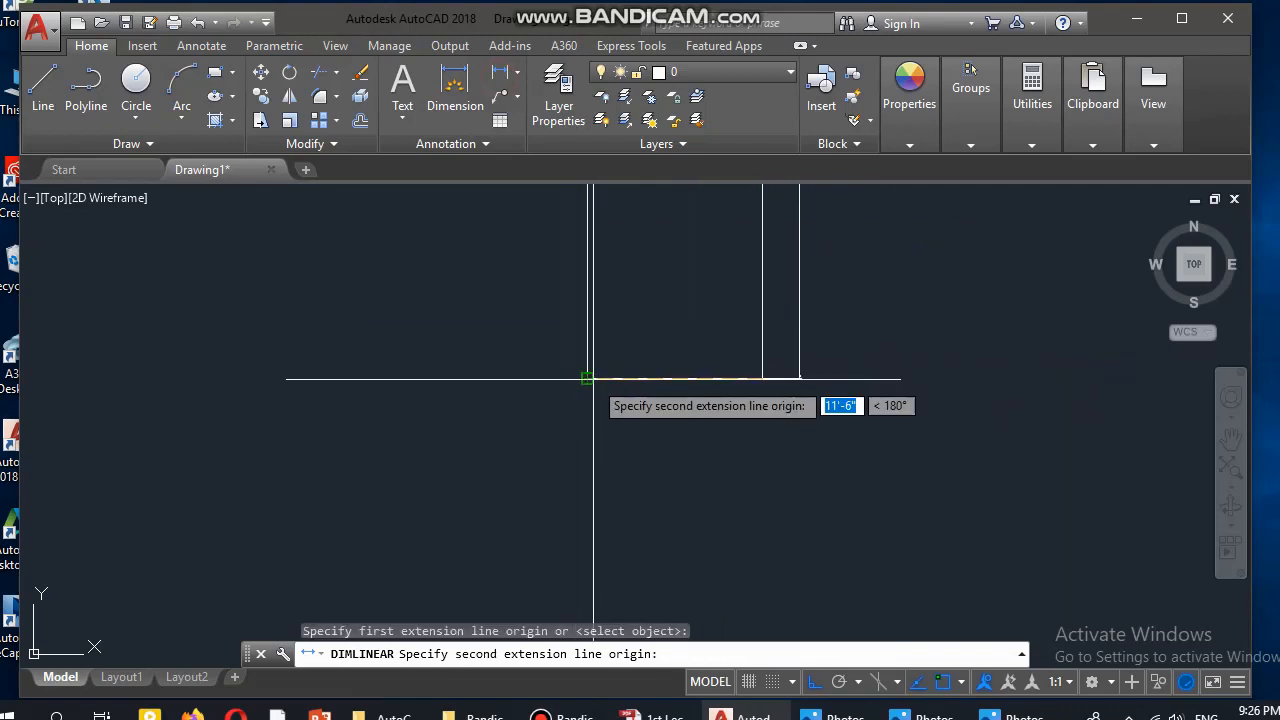
{"action": "left_click", "coordinate": [762, 378]}
{"action": "left_click", "coordinate": [671, 406]}
{"action": "scroll", "coordinate": [540, 329], "scroll_direction": "down", "scroll_amount": 4}
{"action": "middle_click_drag", "start_coordinate": [540, 329], "coordinate": [560, 467]}
{"action": "key", "text": "Escape"}
{"action": "key", "text": "Escape"}
{"action": "key", "text": "Escape"}
- Add a vertical linear dimension outside the left side of the plot outline, from bottom corner to top corner
{"action": "key", "text": "Return"}
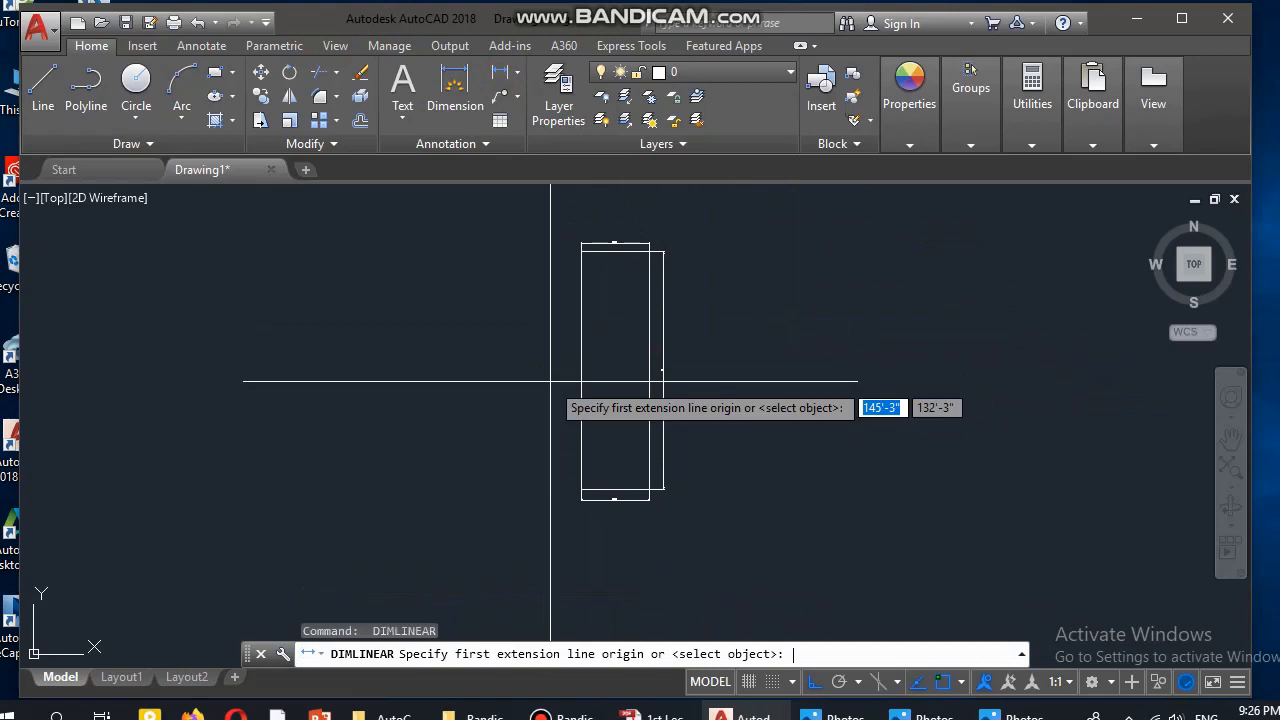
{"action": "left_click", "coordinate": [584, 489]}
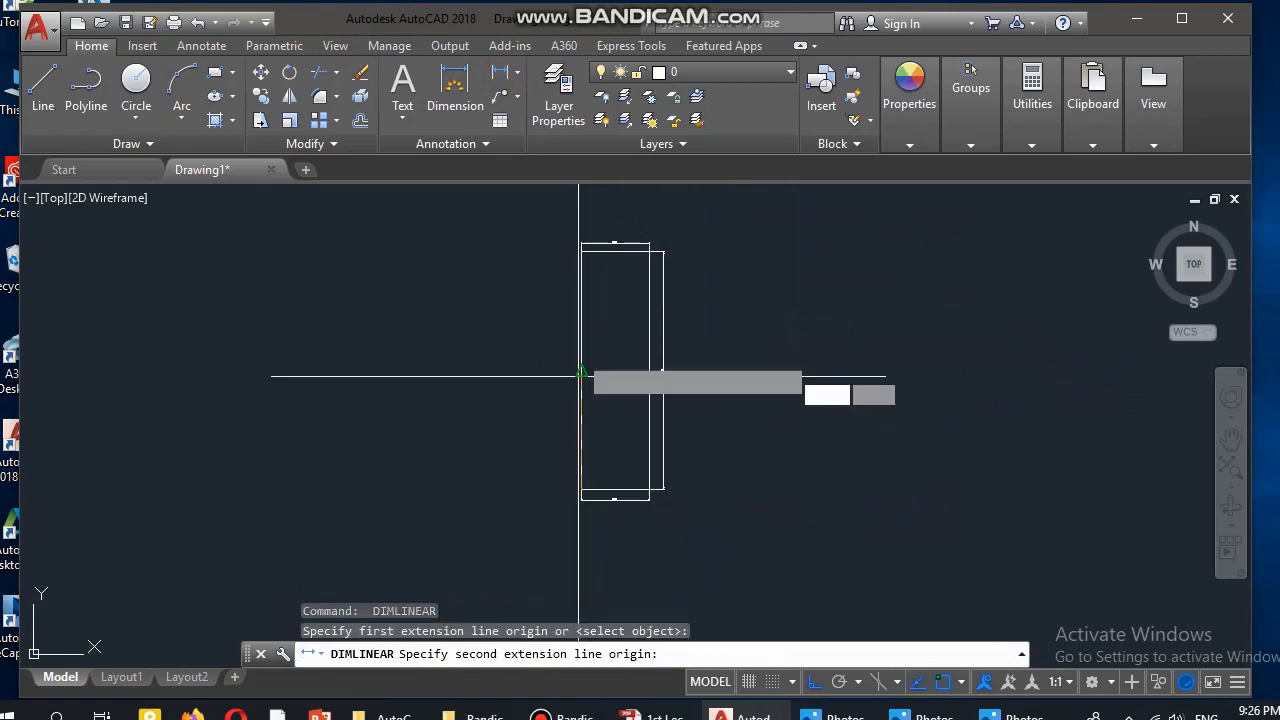
{"action": "left_click", "coordinate": [581, 251]}
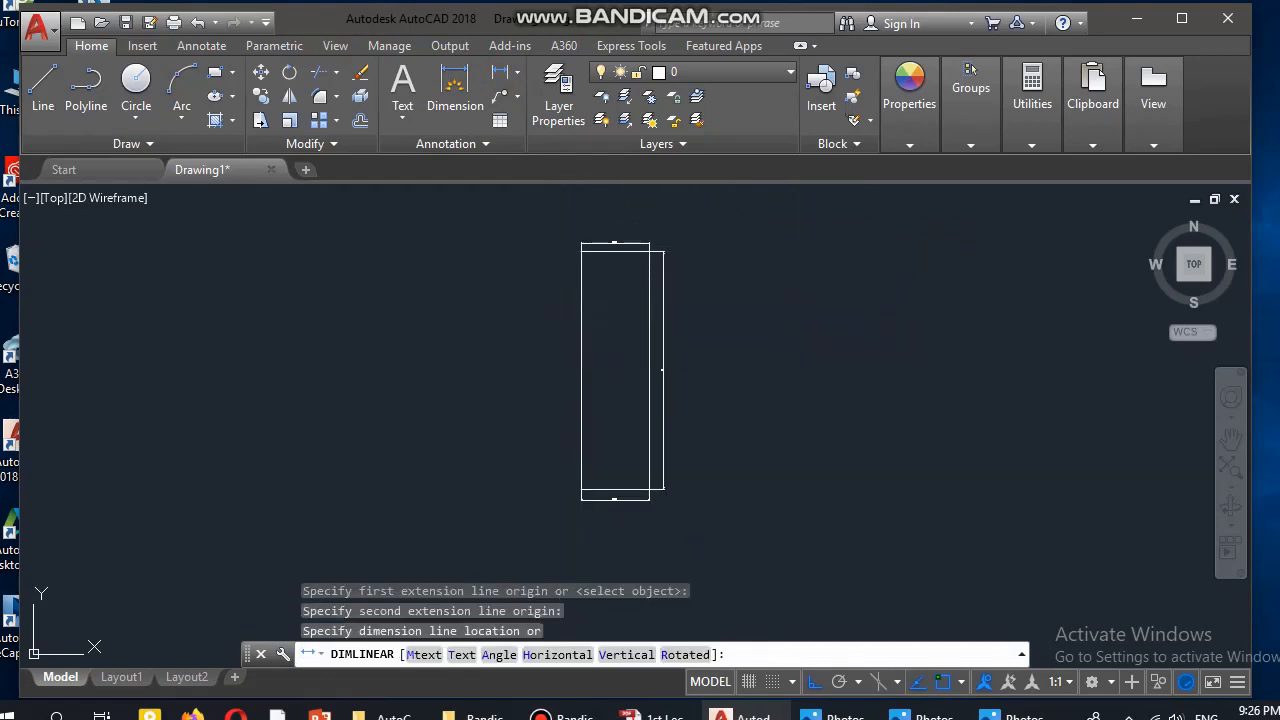
{"action": "key", "text": "Escape"}
{"action": "key", "text": "Escape"}
{"action": "key", "text": "Escape"}
{"action": "scroll", "coordinate": [605, 292], "scroll_direction": "up", "scroll_amount": 3}
{"action": "middle_click_drag", "start_coordinate": [605, 292], "coordinate": [609, 288]}
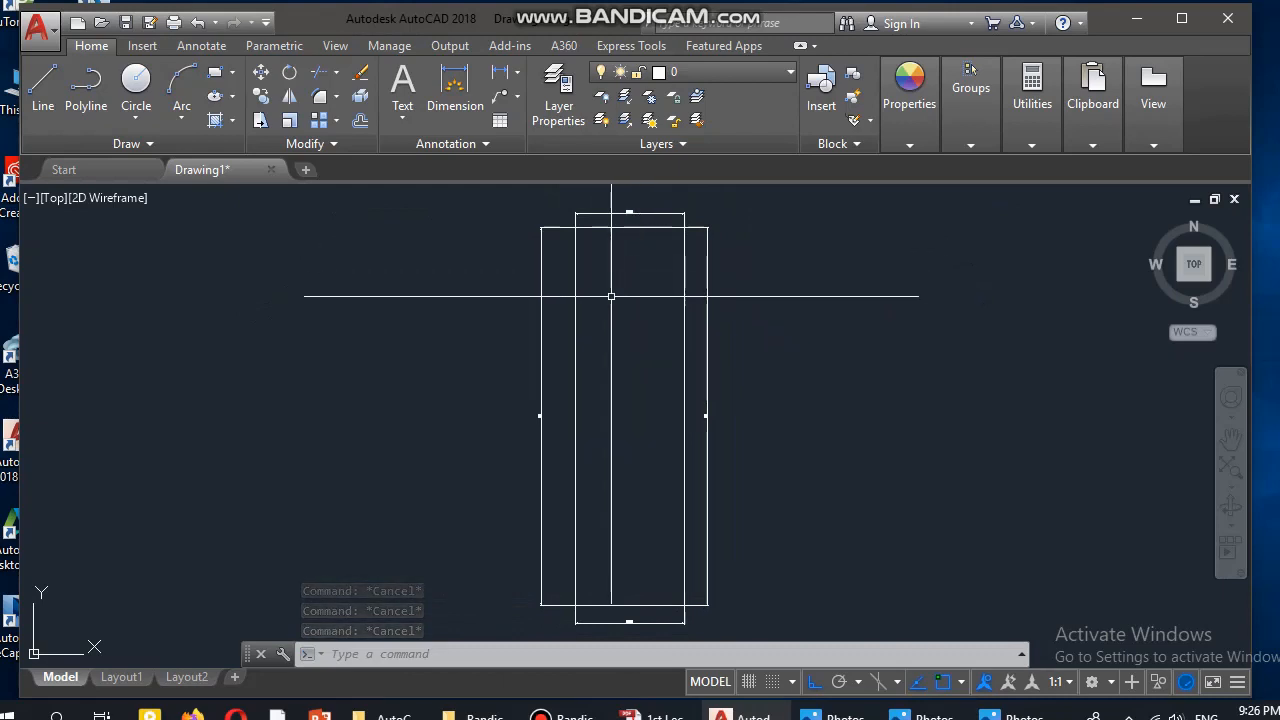
- Modify the ISO-25 dimension style to use an overall scale of 5 for dimension features
{"action": "type", "text": "d"}
{"action": "key", "text": "Return"}
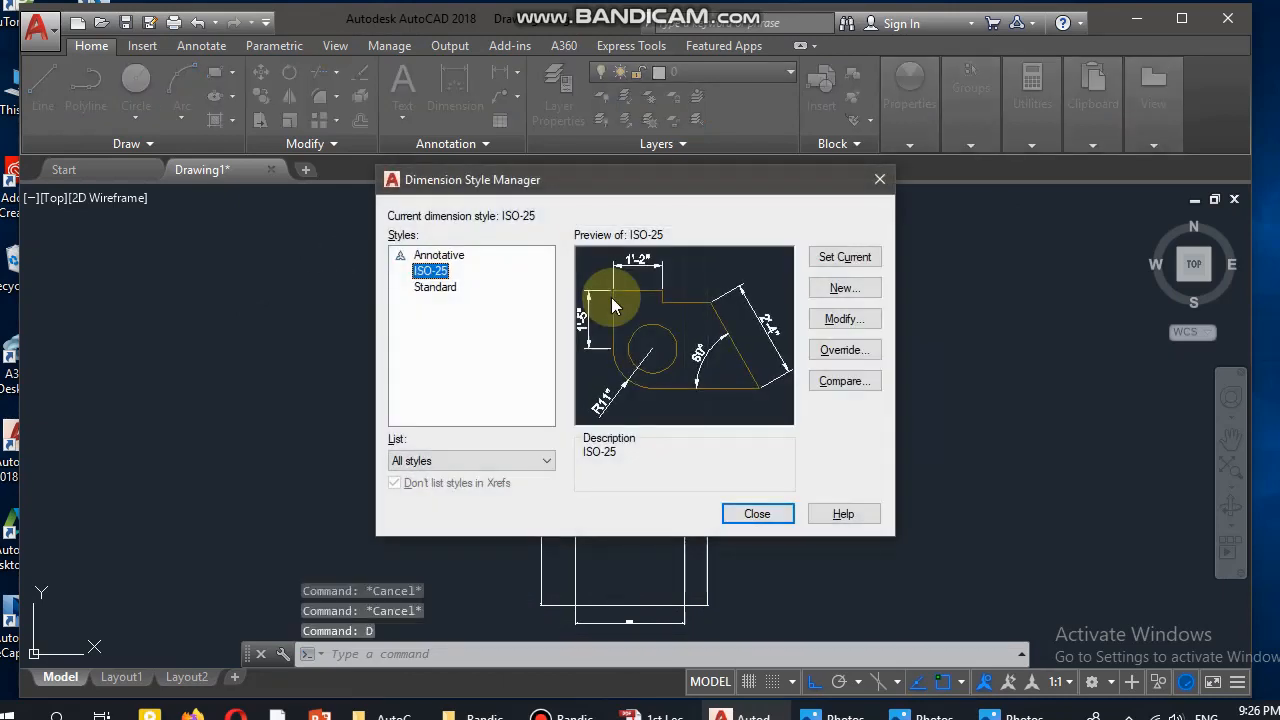
{"action": "left_click", "coordinate": [842, 320]}
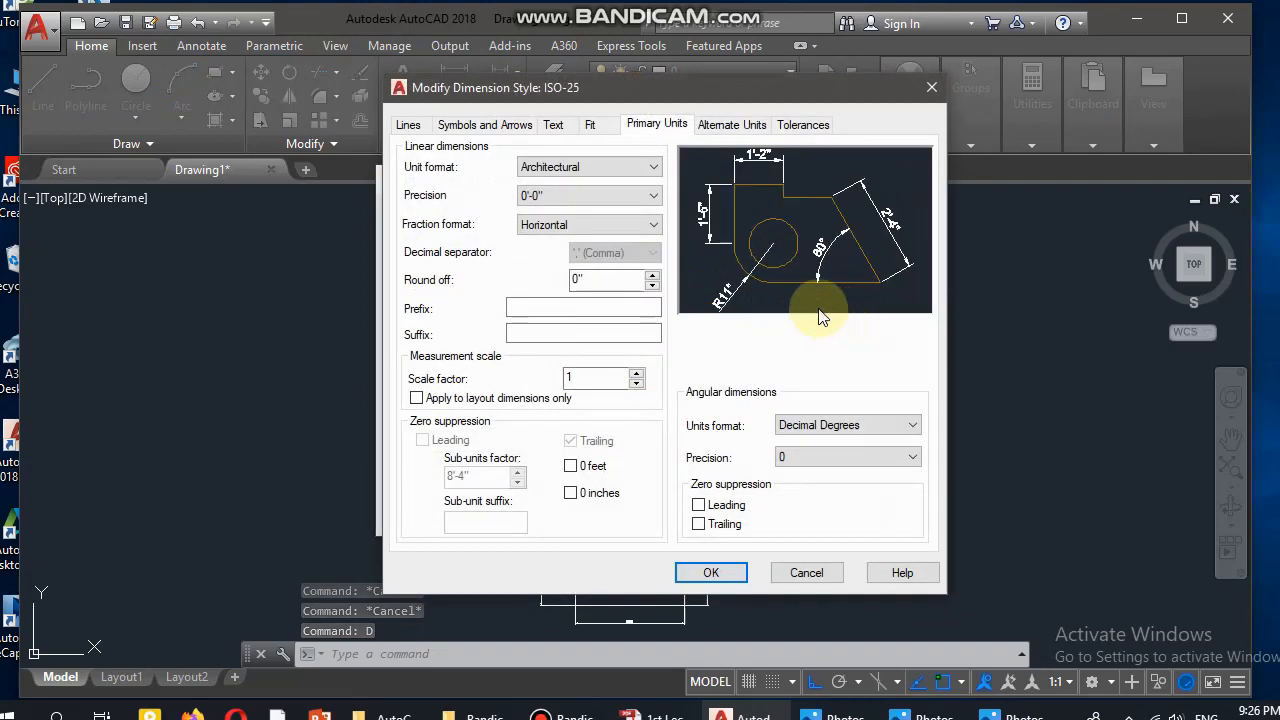
{"action": "left_click", "coordinate": [561, 127]}
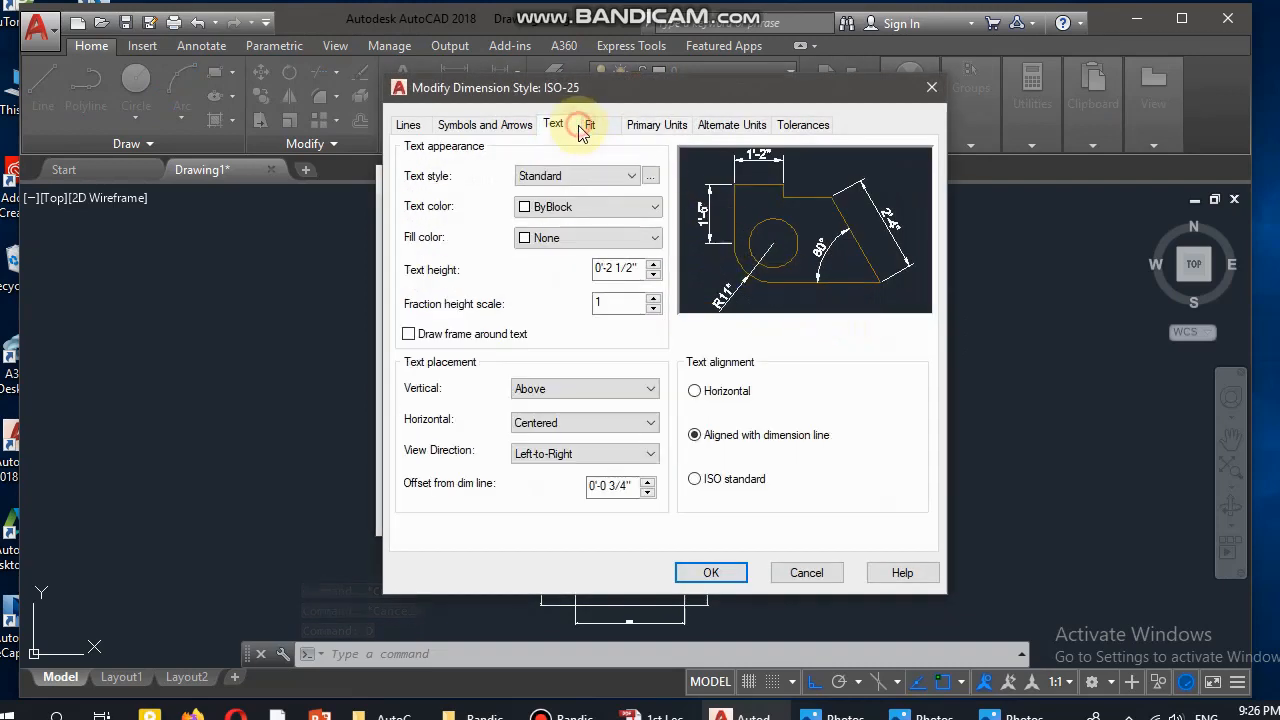
{"action": "left_click", "coordinate": [586, 125]}
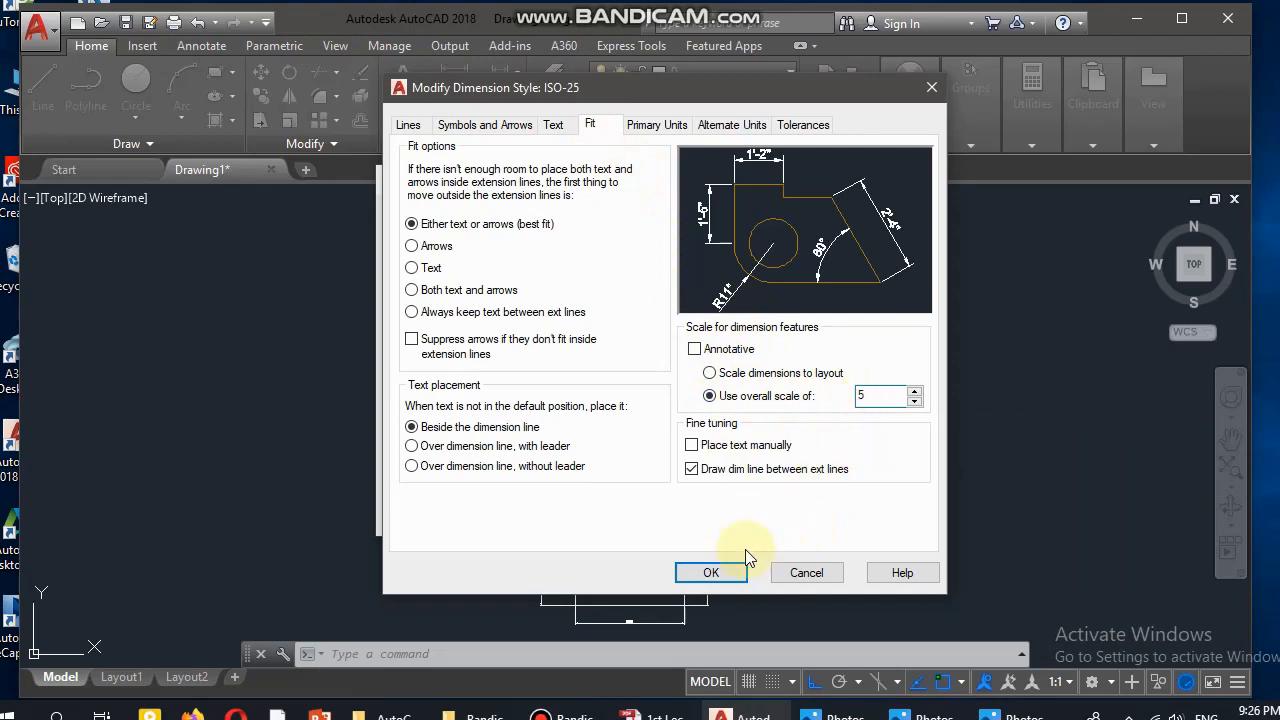
{"action": "left_click", "coordinate": [711, 573]}
{"action": "left_click", "coordinate": [757, 514]}
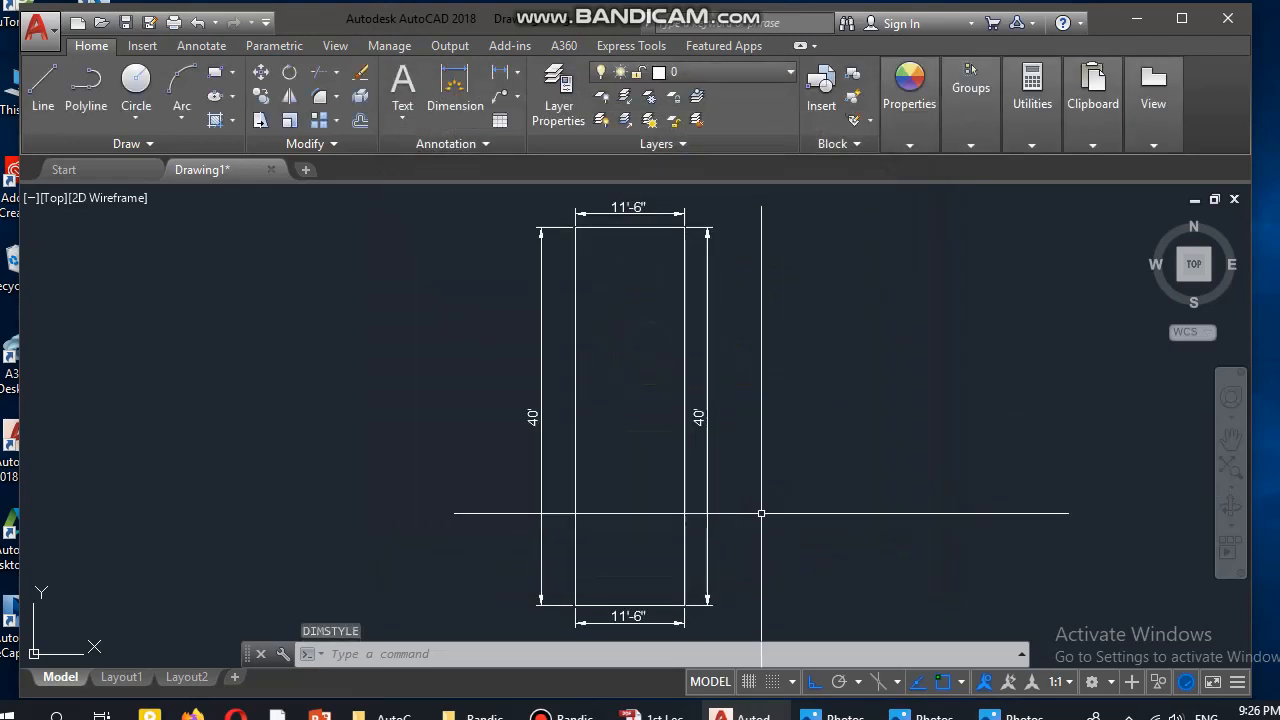
{"action": "key", "text": "Escape"}
{"action": "key", "text": "Escape"}
{"action": "key", "text": "Escape"}
- Delete the vertical 40' dimension outside the left side of the plot outline
{"action": "scroll", "coordinate": [540, 390], "scroll_direction": "down", "scroll_amount": 2}
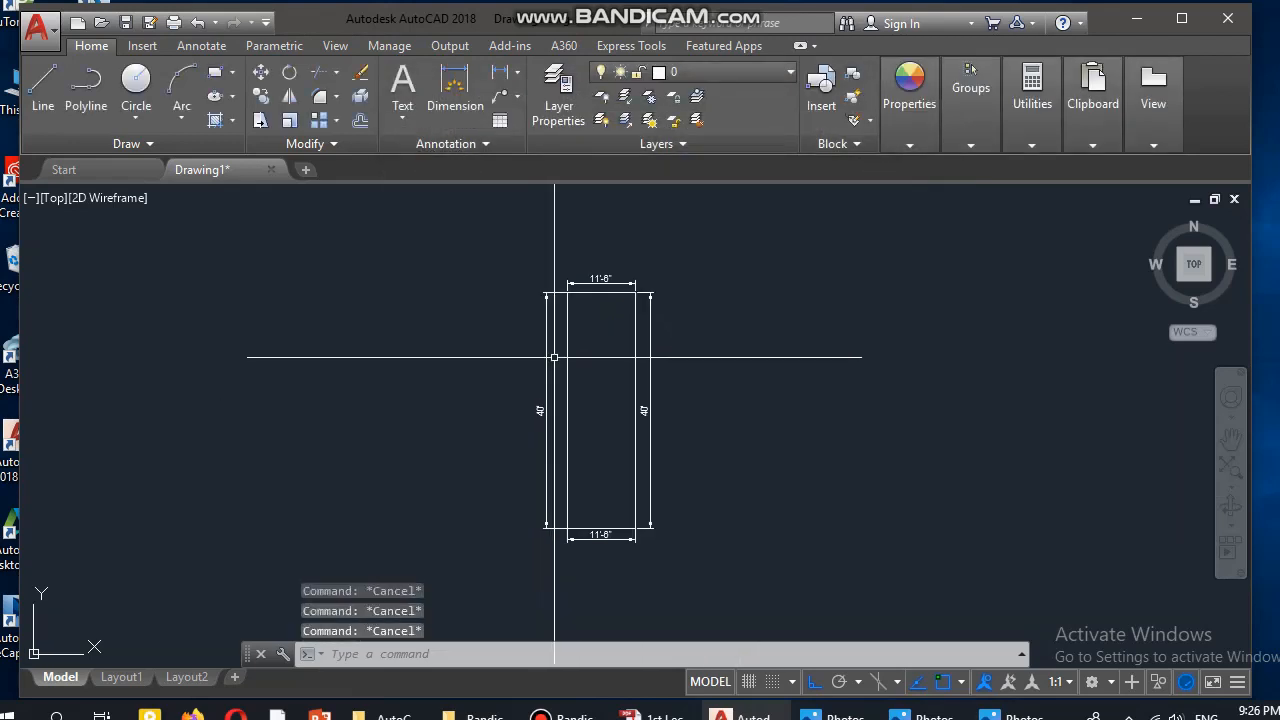
{"action": "scroll", "coordinate": [567, 318], "scroll_direction": "up", "scroll_amount": 2}
{"action": "middle_click_drag", "start_coordinate": [584, 281], "coordinate": [617, 248]}
{"action": "scroll", "coordinate": [617, 248], "scroll_direction": "down", "scroll_amount": 2}
{"action": "scroll", "coordinate": [632, 286], "scroll_direction": "up", "scroll_amount": 2}
{"action": "middle_click_drag", "start_coordinate": [630, 297], "coordinate": [587, 298]}
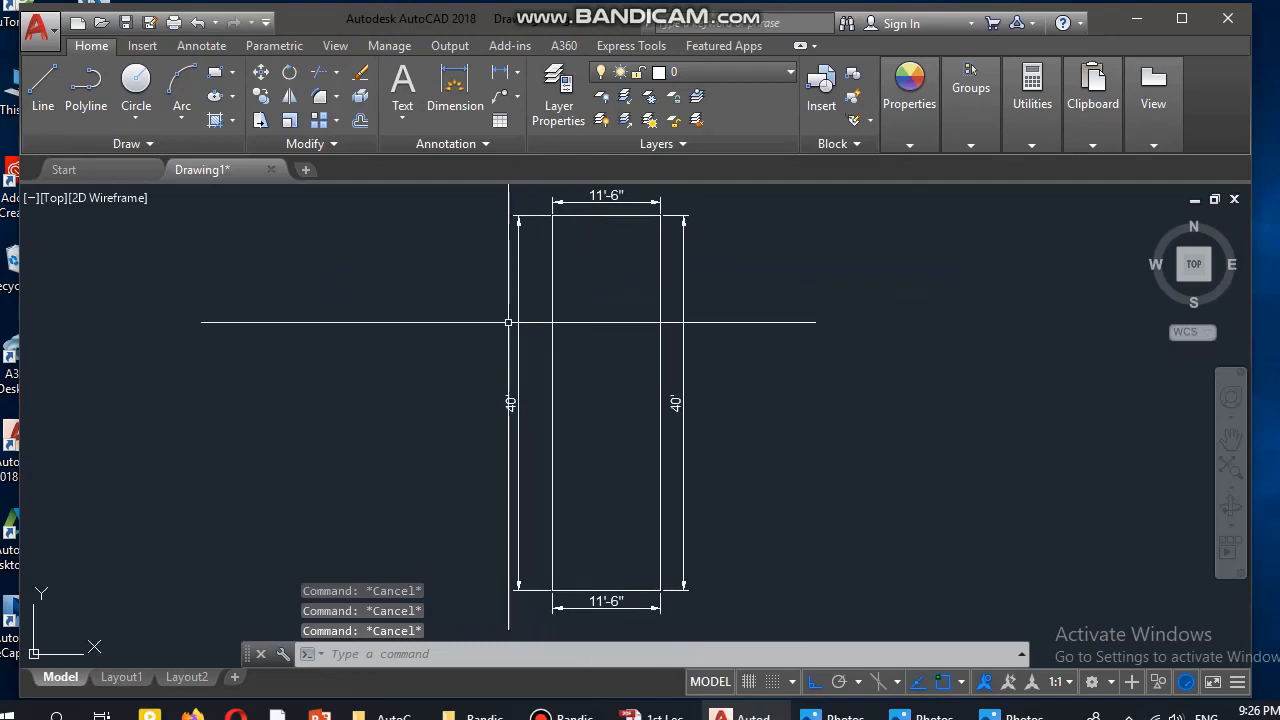
{"action": "left_click", "coordinate": [528, 286]}
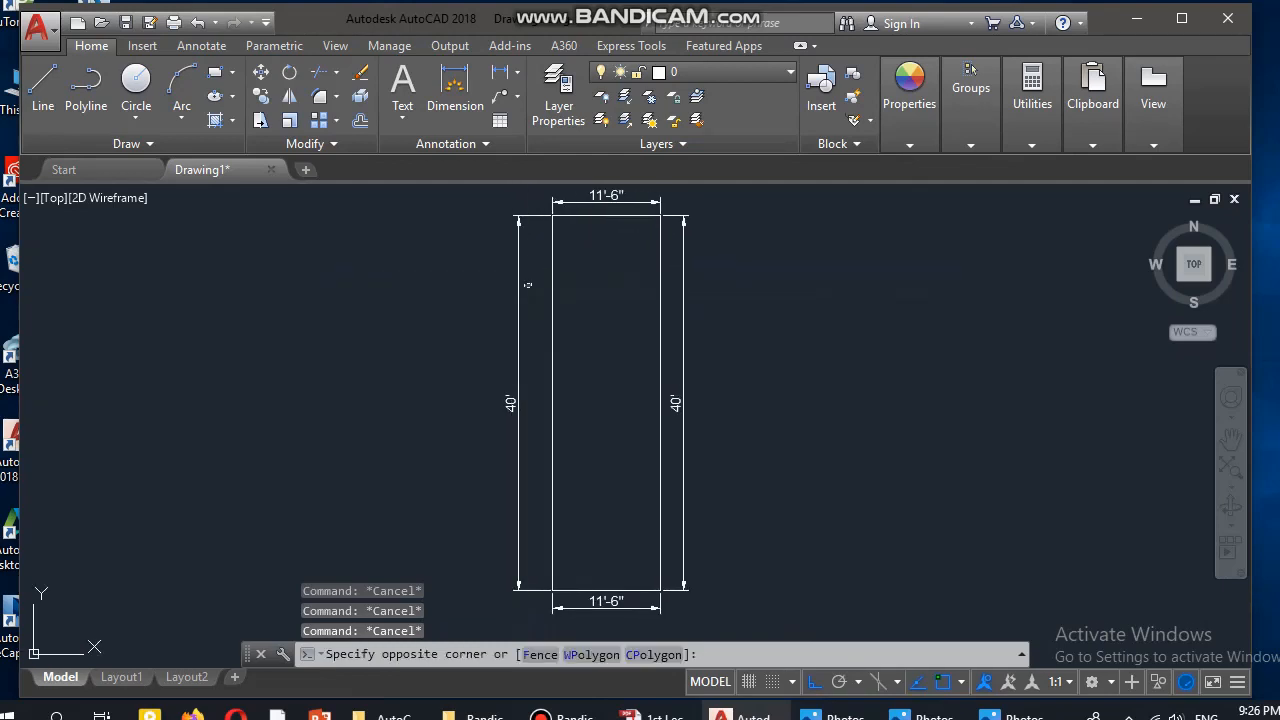
{"action": "left_click", "coordinate": [469, 324]}
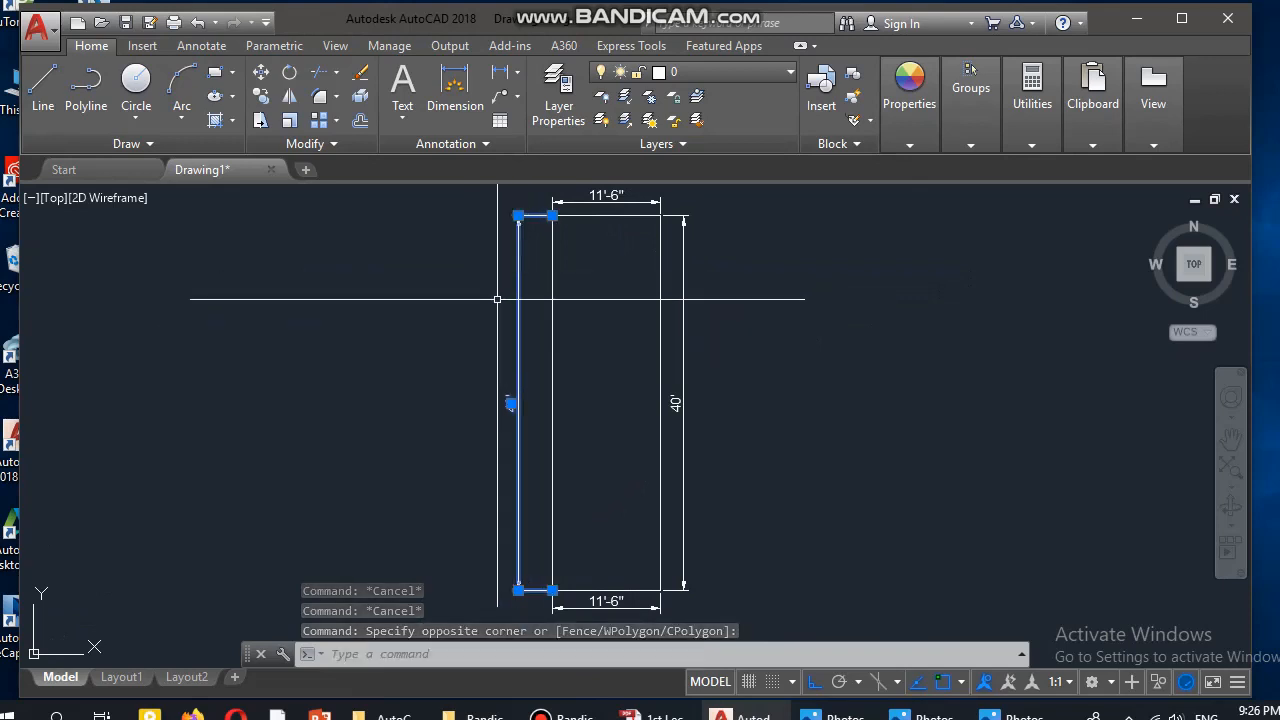
{"action": "key", "text": "Delete"}
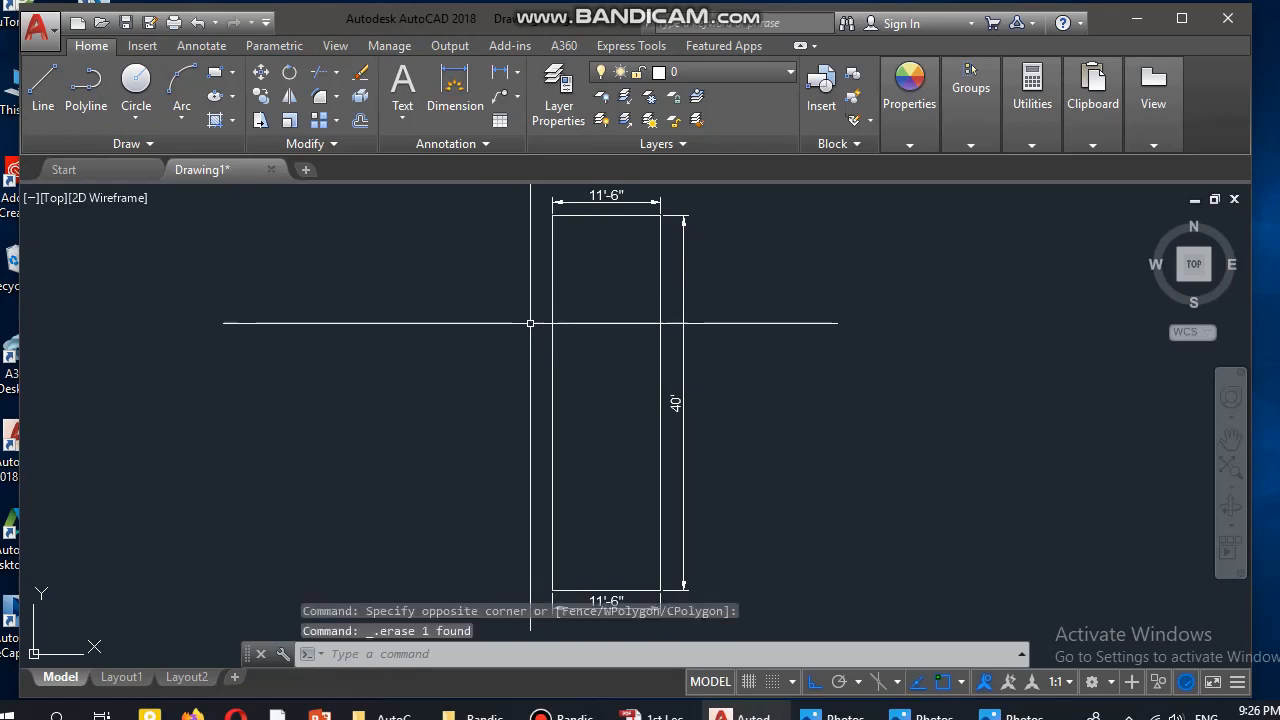
- Delete the horizontal 11'-6" dimension below the bottom line of the plot outline
{"action": "middle_click_drag", "start_coordinate": [590, 549], "coordinate": [592, 459]}
{"action": "scroll", "coordinate": [606, 477], "scroll_direction": "up", "scroll_amount": 4}
{"action": "middle_click_drag", "start_coordinate": [635, 520], "coordinate": [630, 401]}
{"action": "left_click", "coordinate": [769, 441]}
{"action": "left_click", "coordinate": [689, 500]}
{"action": "key", "text": "Delete"}
{"action": "scroll", "coordinate": [689, 472], "scroll_direction": "down", "scroll_amount": 3}
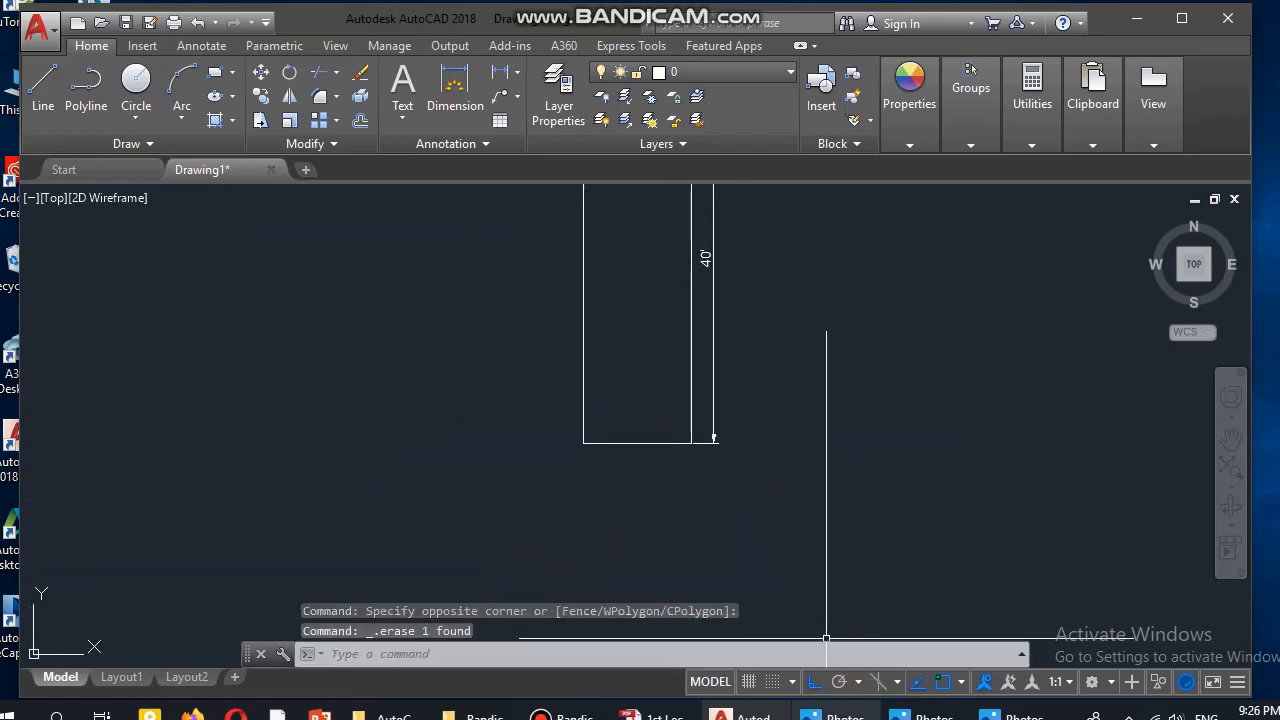
- Switch to Photos to view the keyboard and mouse reference pictures, and return to the AutoCAD drawing
{"action": "left_click", "coordinate": [833, 716]}
{"action": "left_click", "coordinate": [923, 716]}
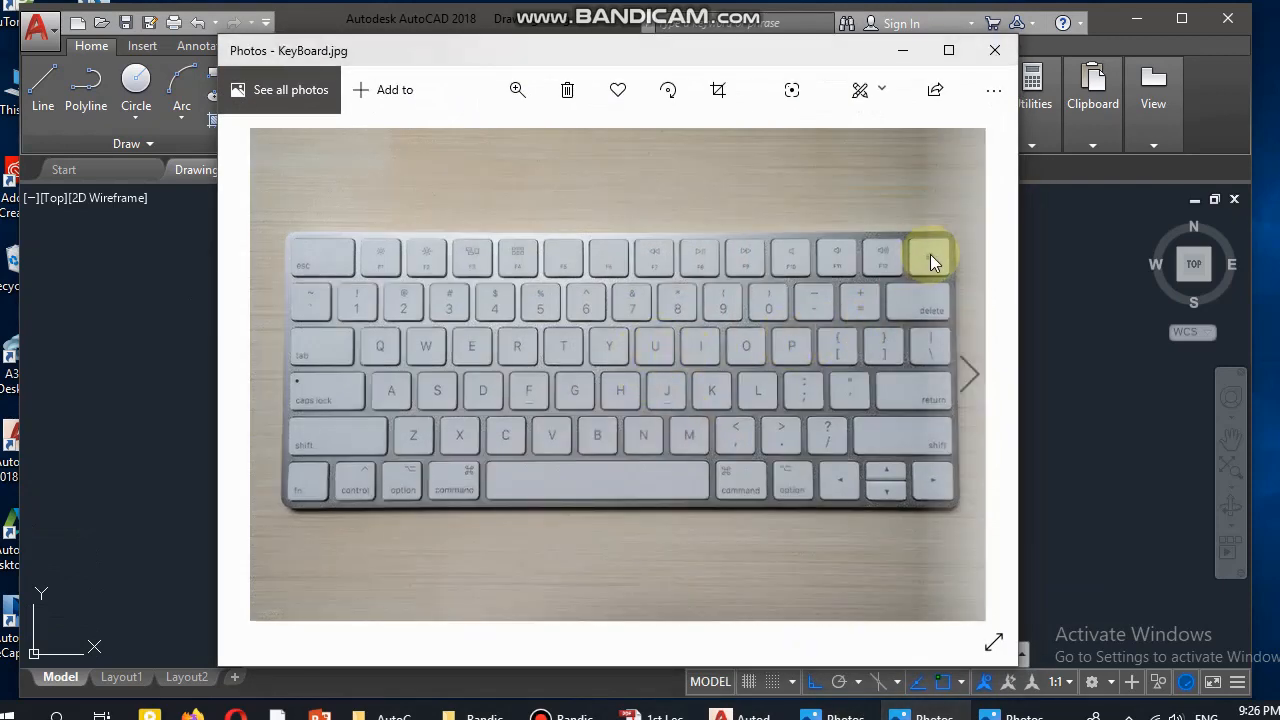
{"action": "left_click", "coordinate": [920, 304]}
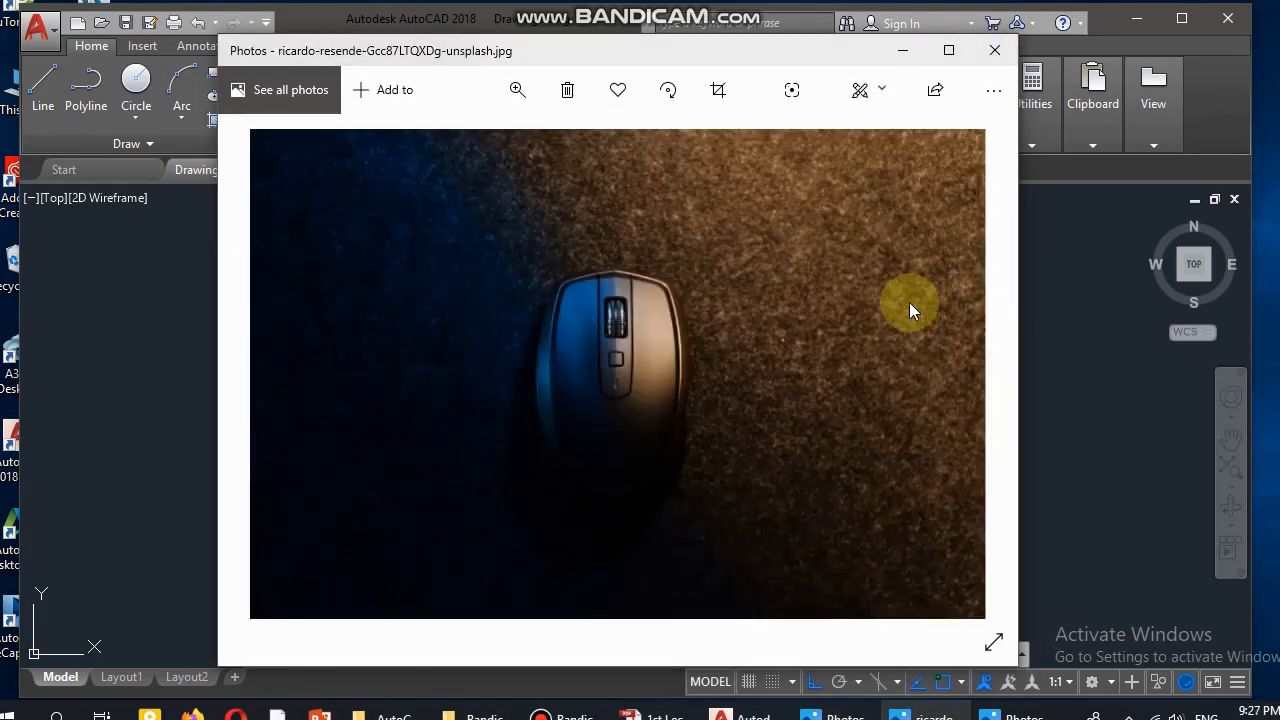
{"action": "left_click", "coordinate": [905, 51]}
{"action": "left_click", "coordinate": [1130, 40]}
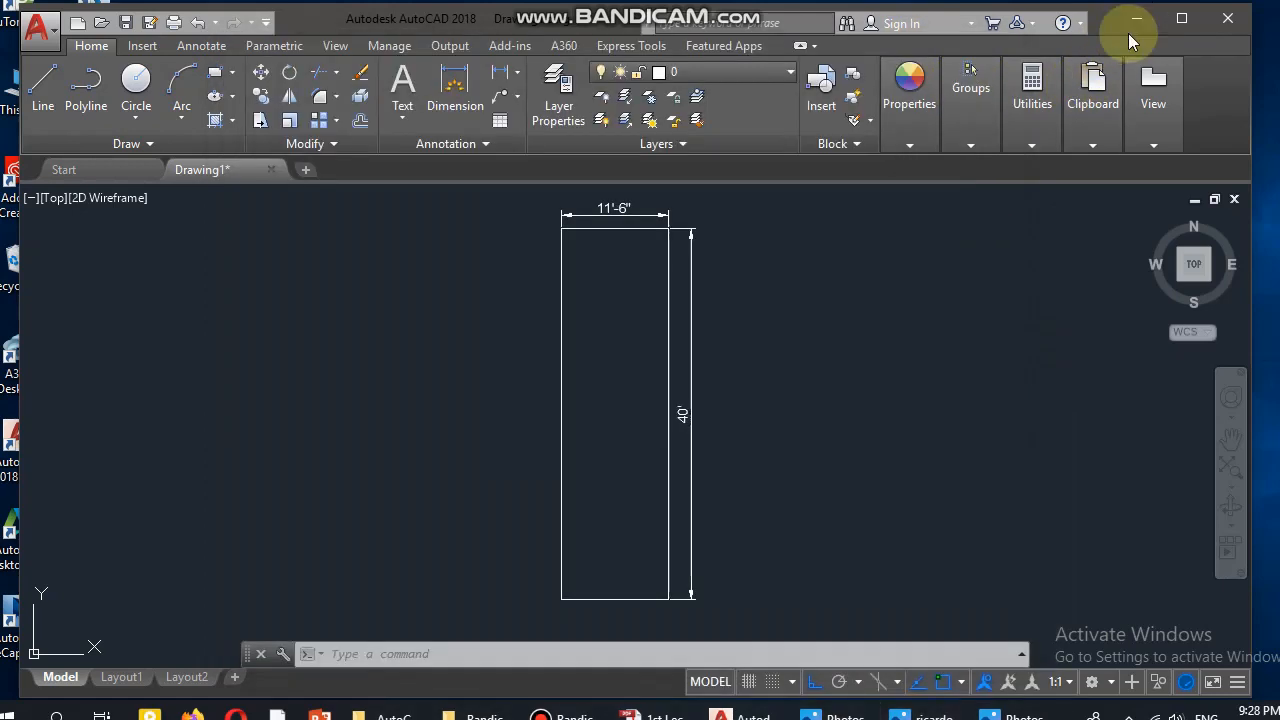